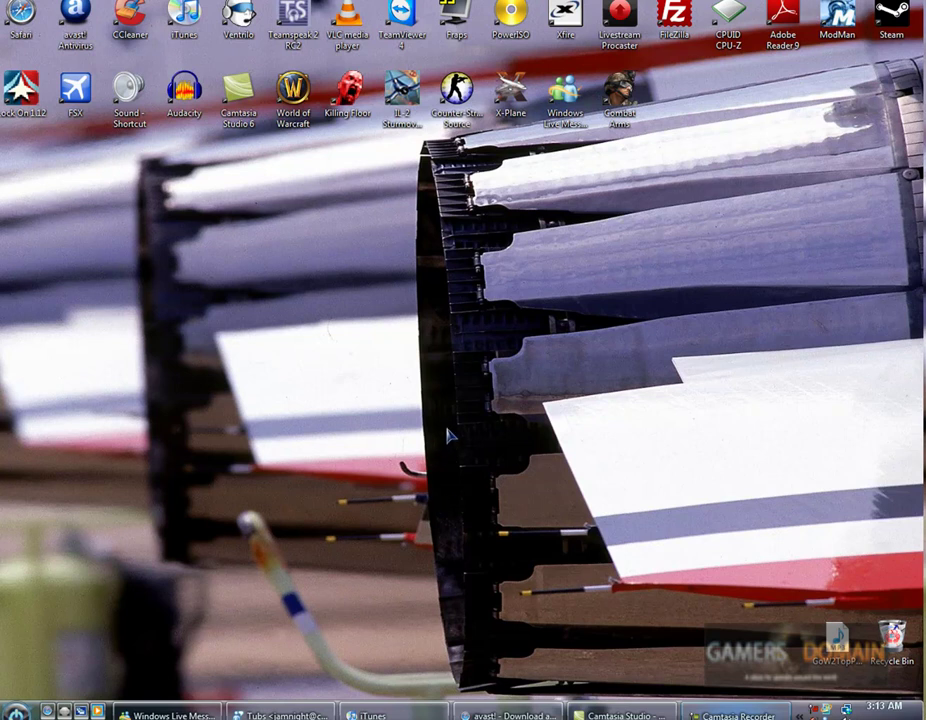
# Bring the avast.com browser window forward from the taskbar.
pyautogui.click(505, 714)
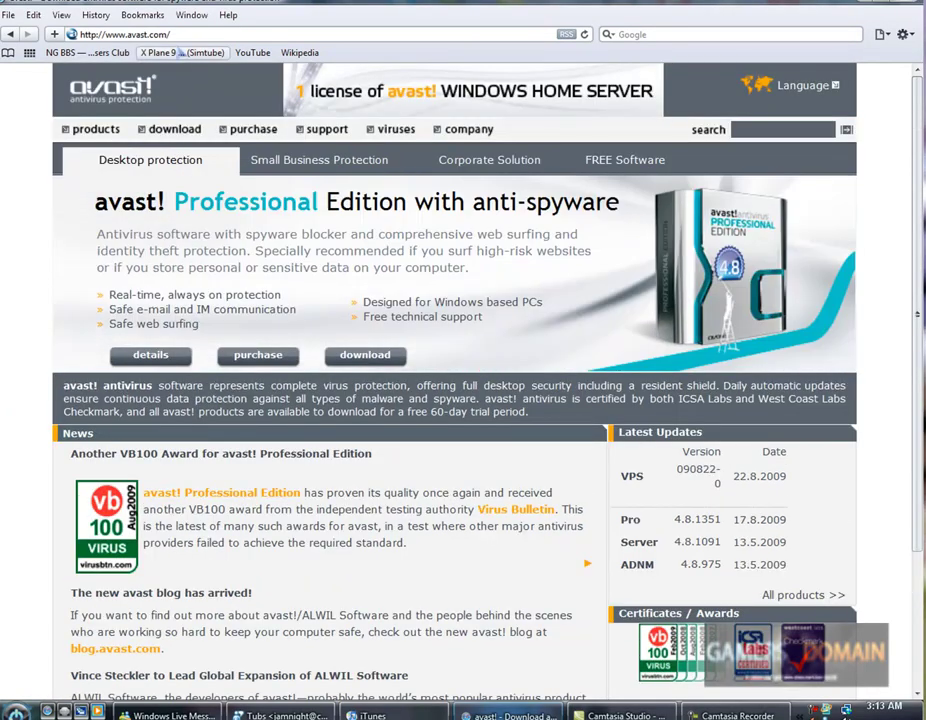
# Browse the Small Business, Corporate, Home and Professional tabs, then download free Home Edition.
pyautogui.moveTo(175, 130)
pyautogui.click(359, 172)
pyautogui.click(525, 172)
pyautogui.click(645, 170)
pyautogui.click(471, 184)
pyautogui.click(110, 172)
pyautogui.moveTo(622, 170)
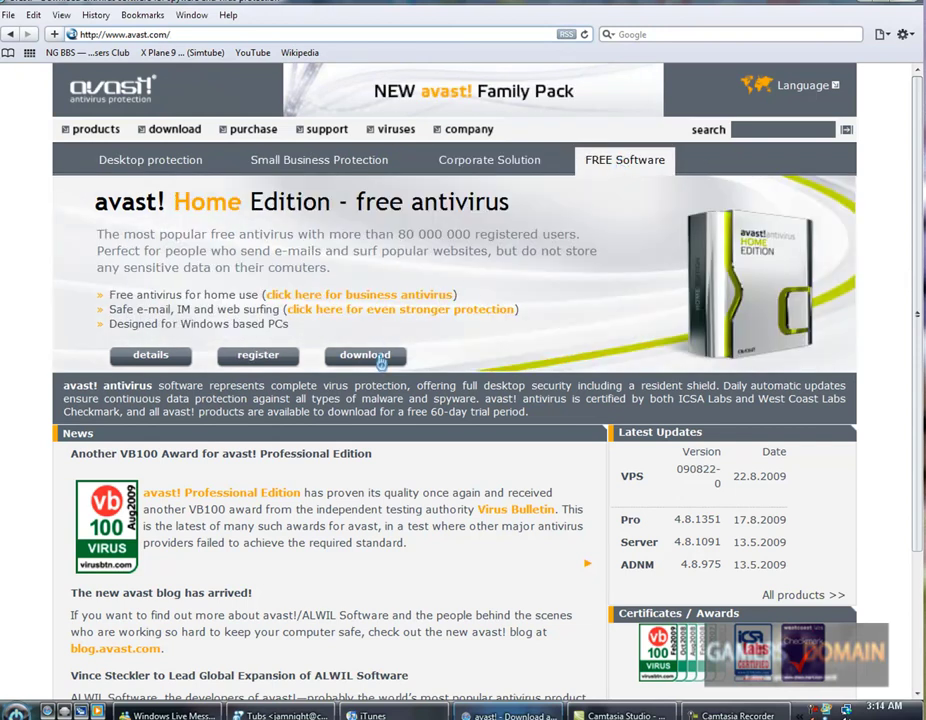
pyautogui.click(380, 357)
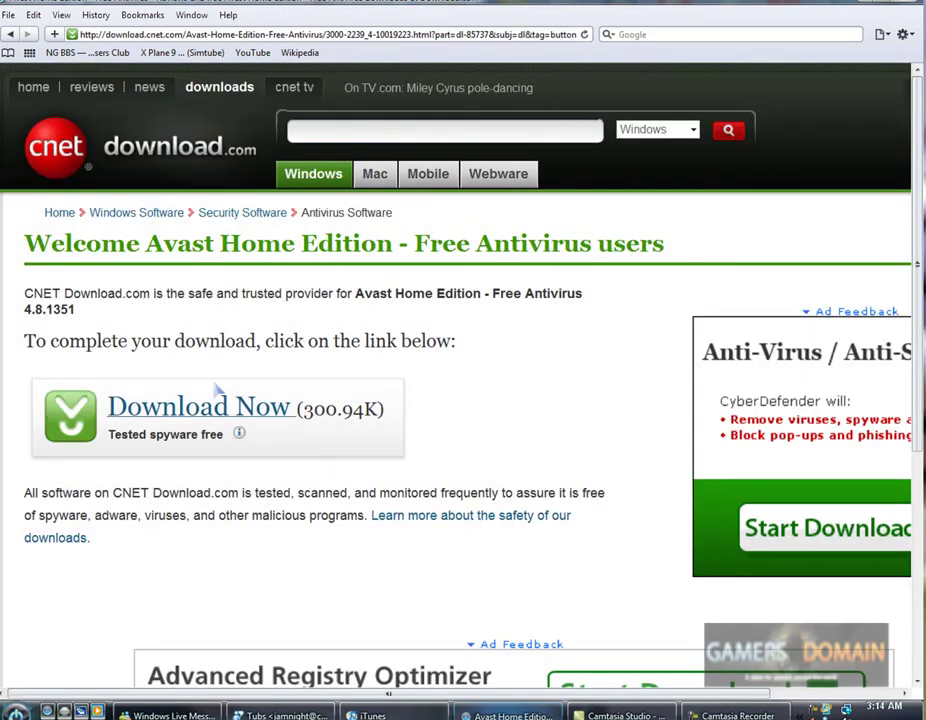
# Go back twice from the CNET download page to the avast.com home page.
pyautogui.click(9, 34)
pyautogui.click(9, 34)
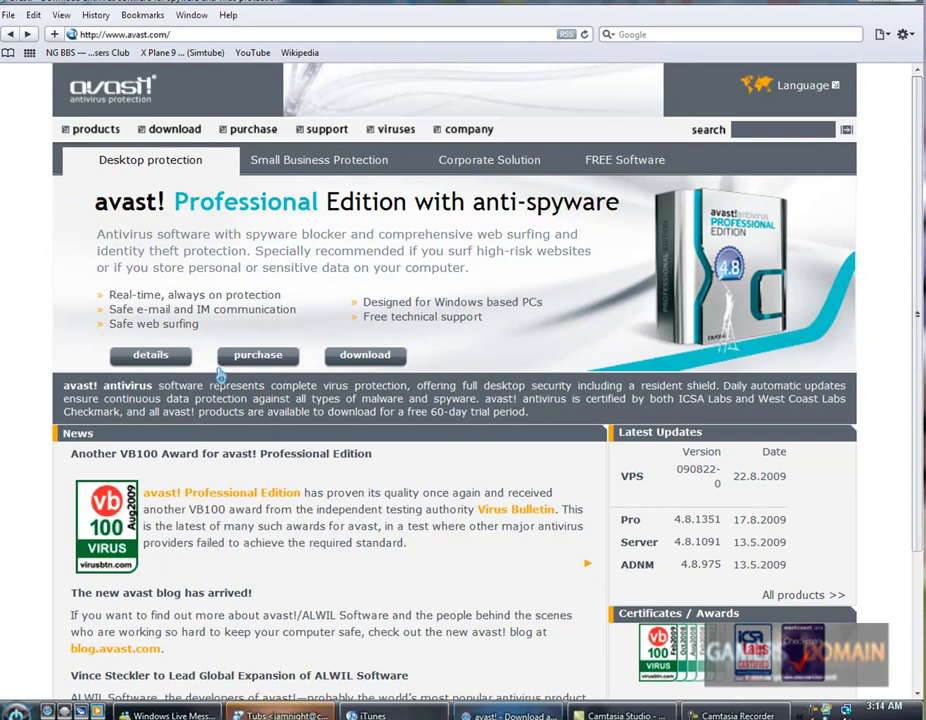
# Open the free Home Edition registration page from the FREE Software tab.
pyautogui.moveTo(597, 174)
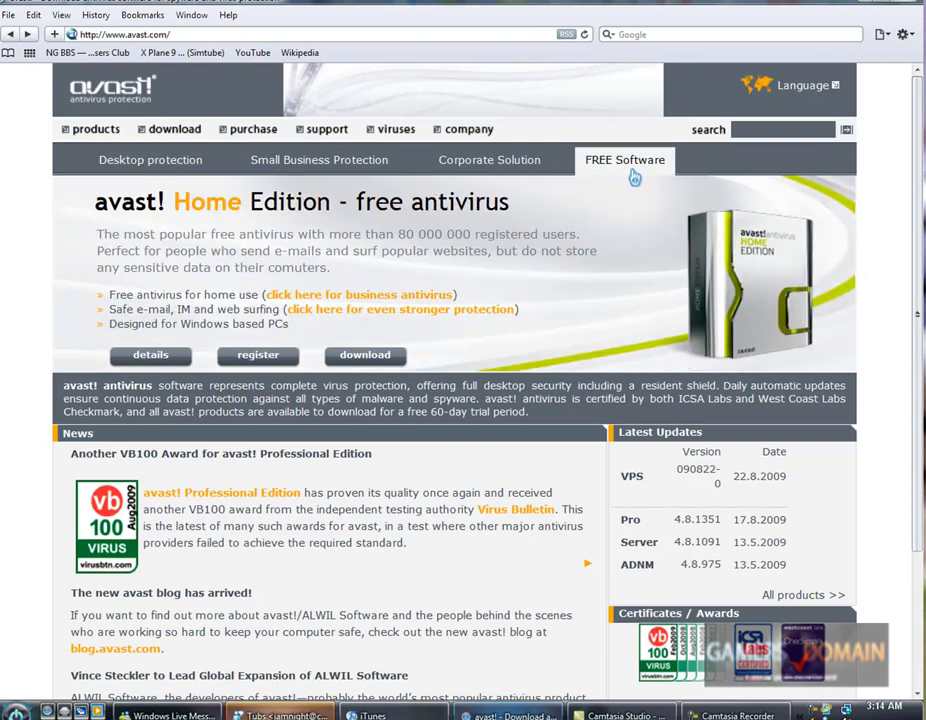
pyautogui.click(264, 355)
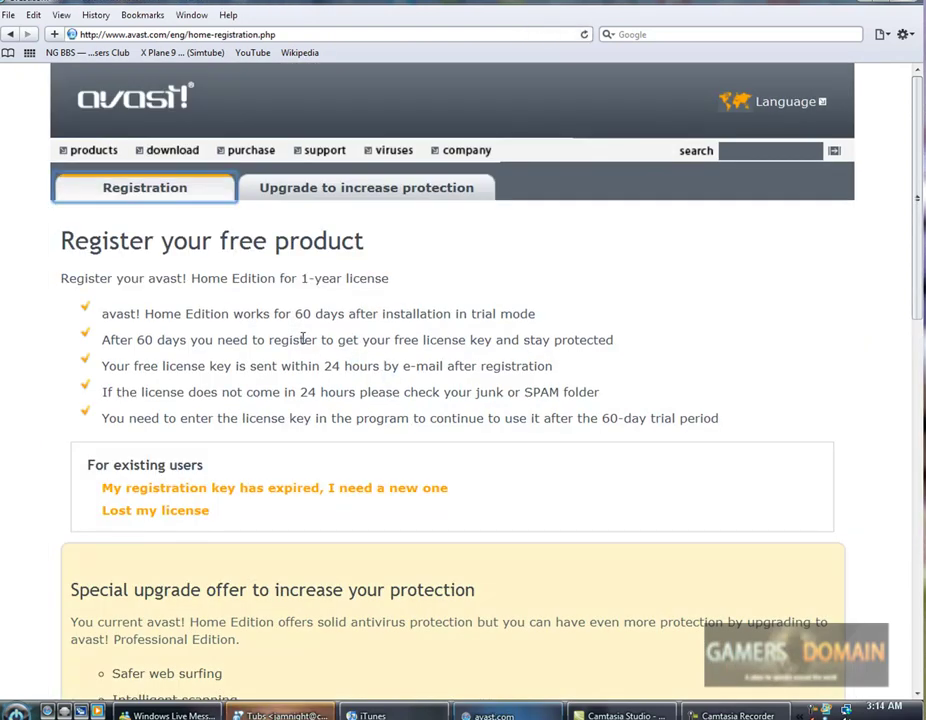
pyautogui.scroll(-1, 302, 335)
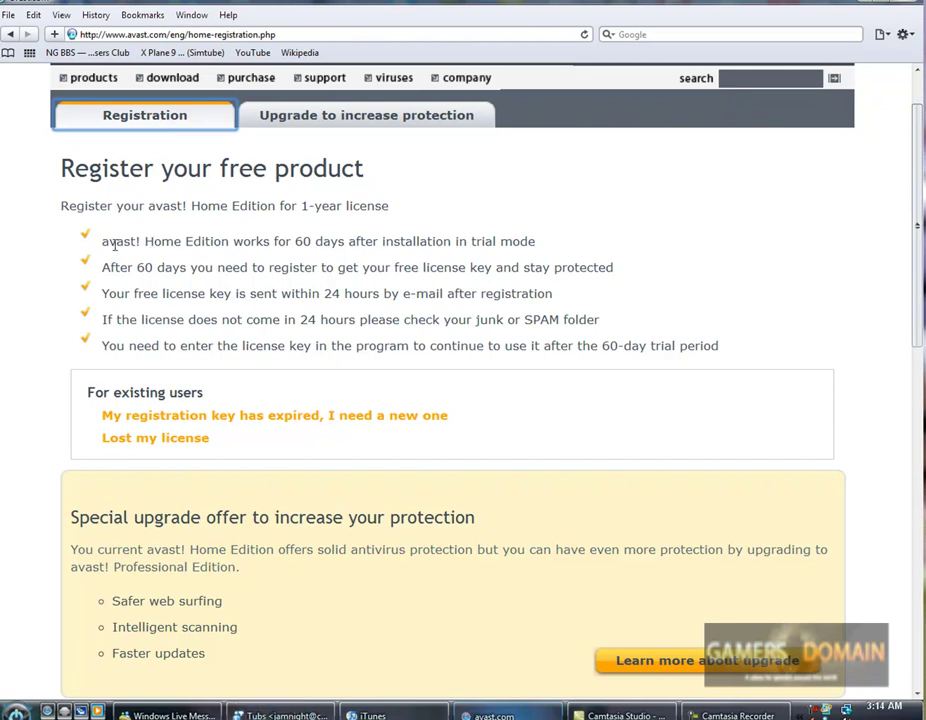
# Read the trial, 1-year license and license-key e-mail bullets, then scroll to the form.
pyautogui.moveTo(103, 241); pyautogui.dragTo(536, 233)
pyautogui.moveTo(301, 205); pyautogui.dragTo(450, 241)
pyautogui.click(63, 283)
pyautogui.moveTo(104, 290); pyautogui.dragTo(304, 316)
pyautogui.click(316, 315)
pyautogui.scroll(-3, 331, 366)
pyautogui.scroll(4, 552, 362)
pyautogui.scroll(-1, 540, 330)
pyautogui.scroll(-5, 606, 376)
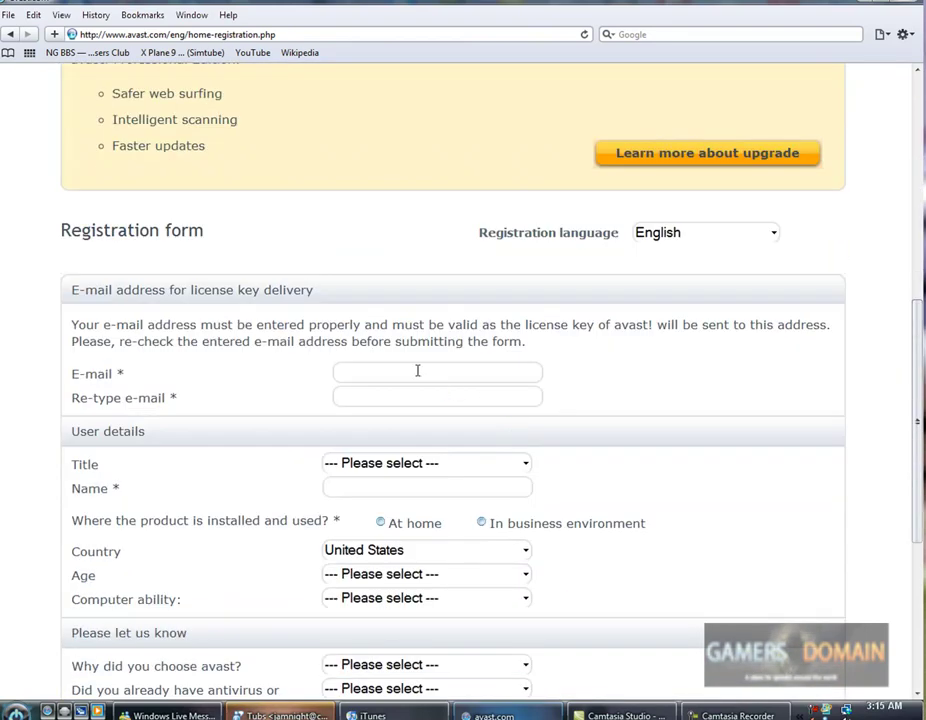
# Enter the e-mail address in both the E-mail and Re-type e-mail fields.
pyautogui.click(468, 375)
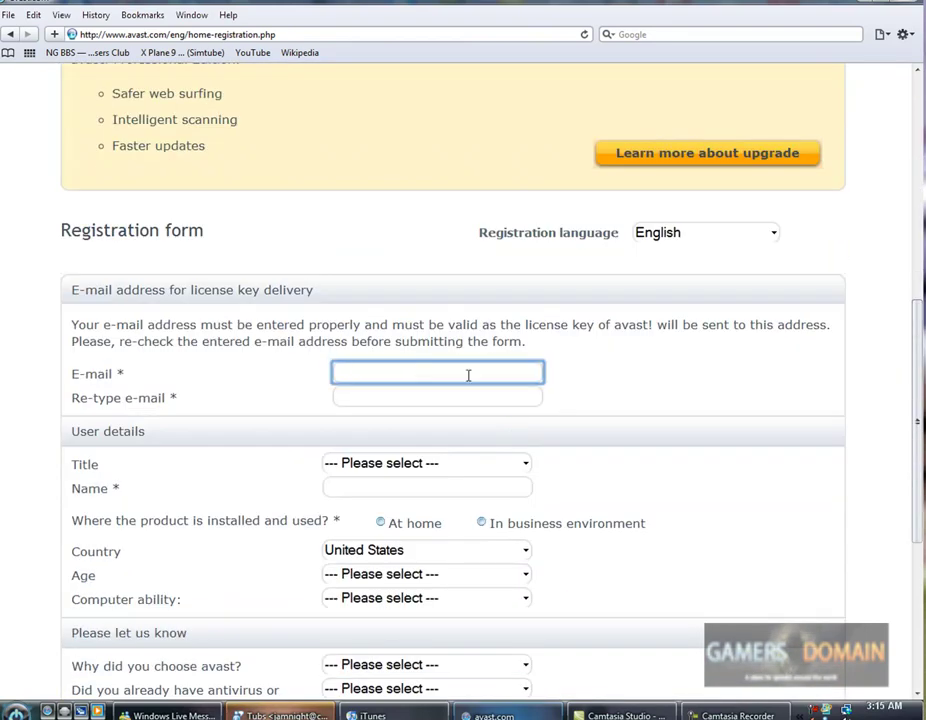
pyautogui.press('Tab')
pyautogui.press('Tab')
# Choose Mr. as the title and enter the user's first name.
pyautogui.click(393, 464)
pyautogui.click(381, 498)
pyautogui.click(399, 488)
pyautogui.write('T')
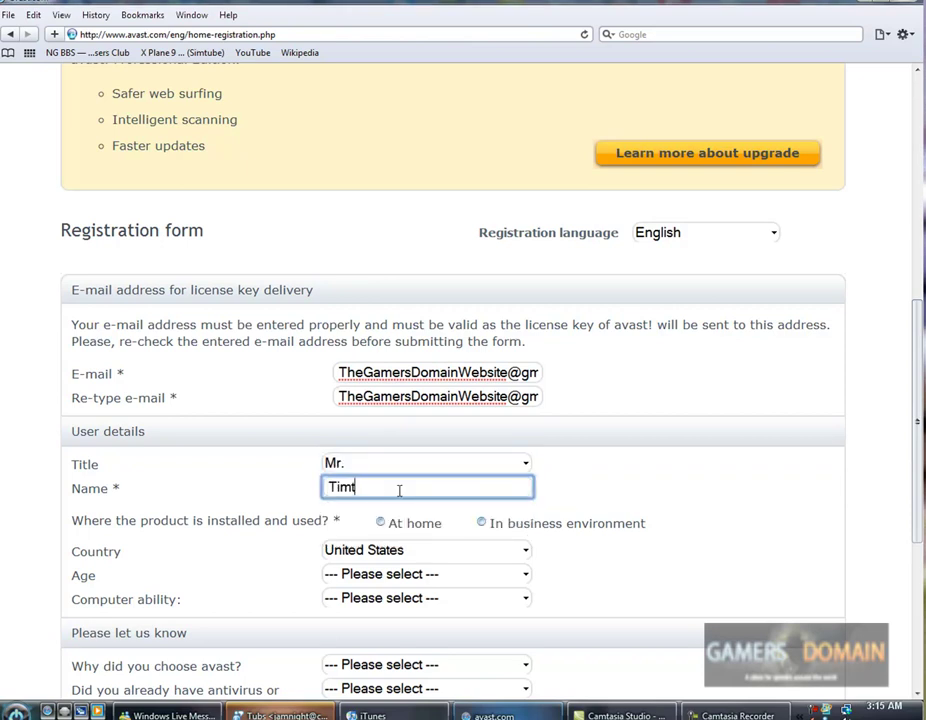
pyautogui.write('imt')
pyautogui.press('BackSpace')
pyautogui.press('Tab')
# Keep United States as country, set age 13 to 17 and Advanced user ability.
pyautogui.scroll(-3, 405, 414)
pyautogui.click(450, 333)
pyautogui.click(380, 551)
pyautogui.click(490, 357)
pyautogui.click(368, 412)
pyautogui.click(385, 381)
pyautogui.click(390, 455)
# Pick Positive media review, previous antivirus avast! Home Edition, and type the security-check letters.
pyautogui.click(391, 446)
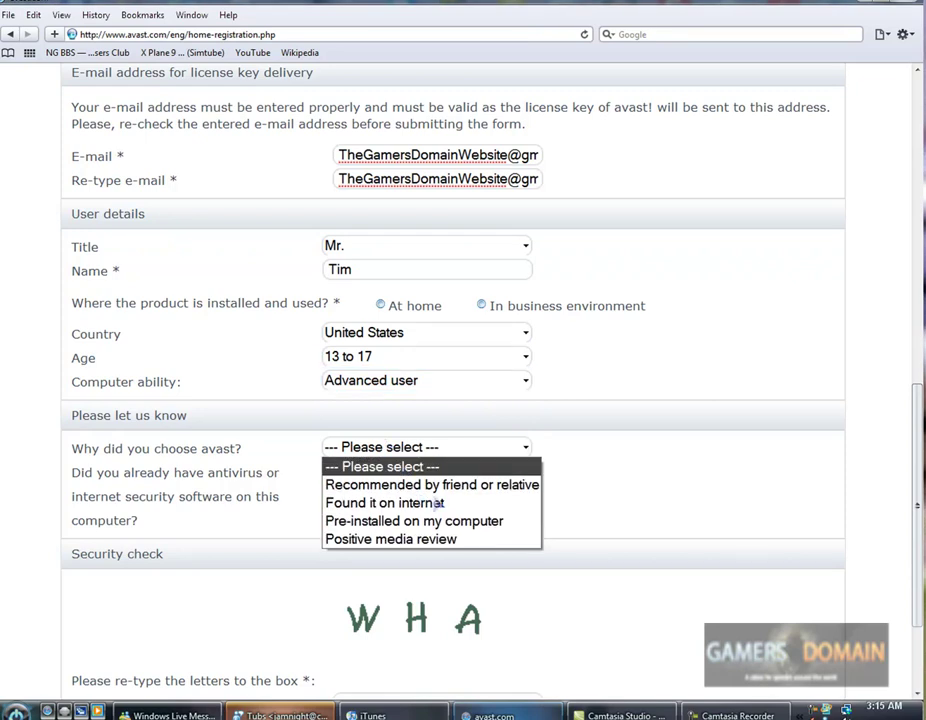
pyautogui.click(425, 541)
pyautogui.click(528, 471)
pyautogui.scroll(1, 451, 524)
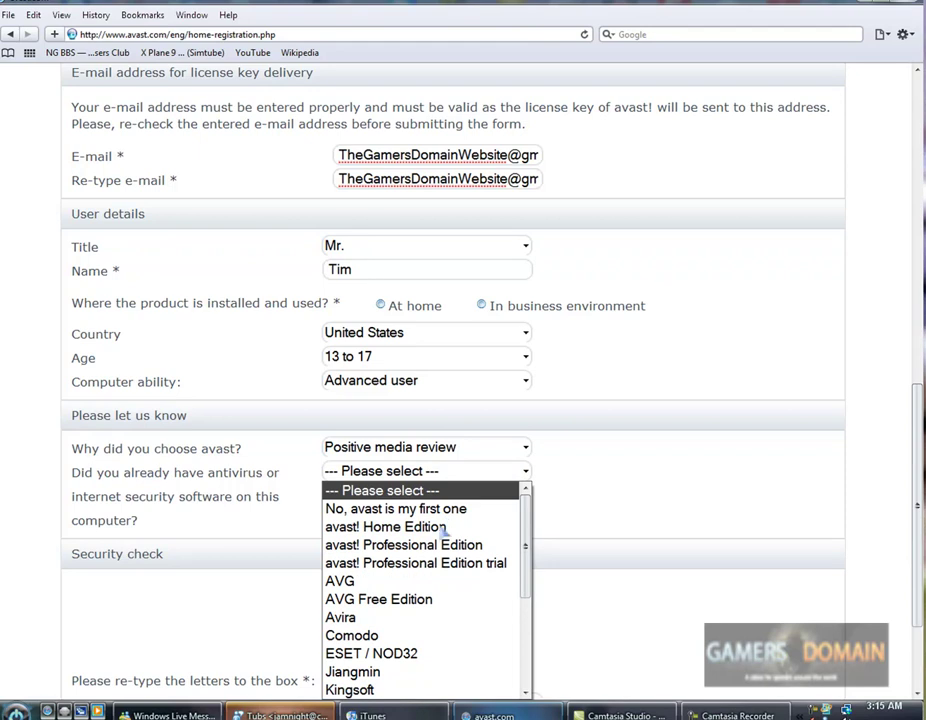
pyautogui.click(400, 527)
pyautogui.scroll(-3, 405, 528)
pyautogui.click(397, 543)
pyautogui.write('WHA')
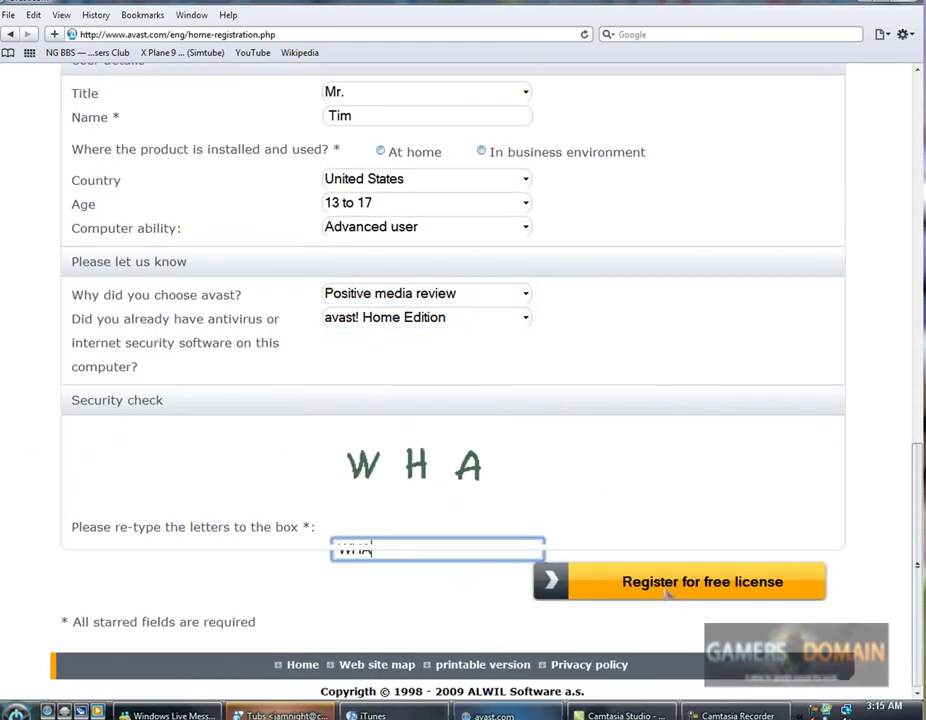
# Submit the form, then answer that the product is used At home.
pyautogui.click(670, 585)
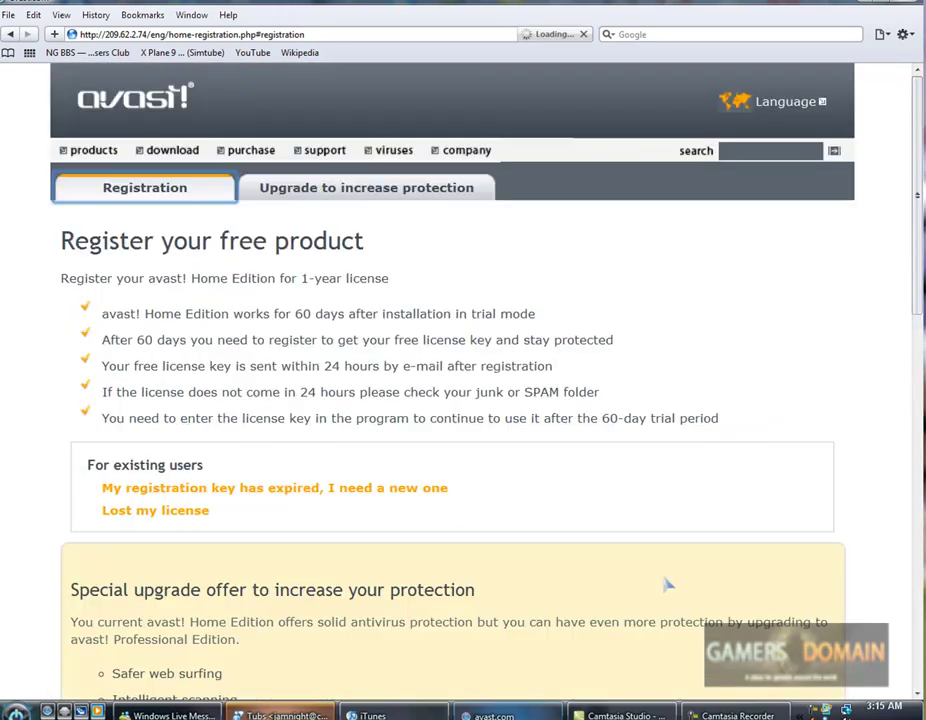
pyautogui.scroll(-5, 610, 417)
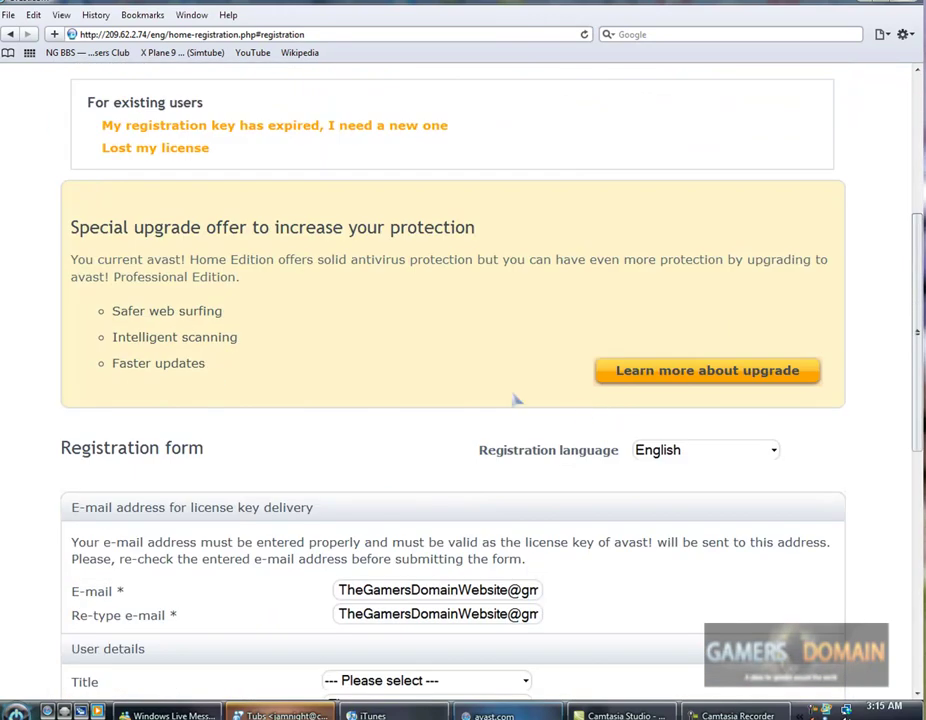
pyautogui.scroll(-4, 404, 370)
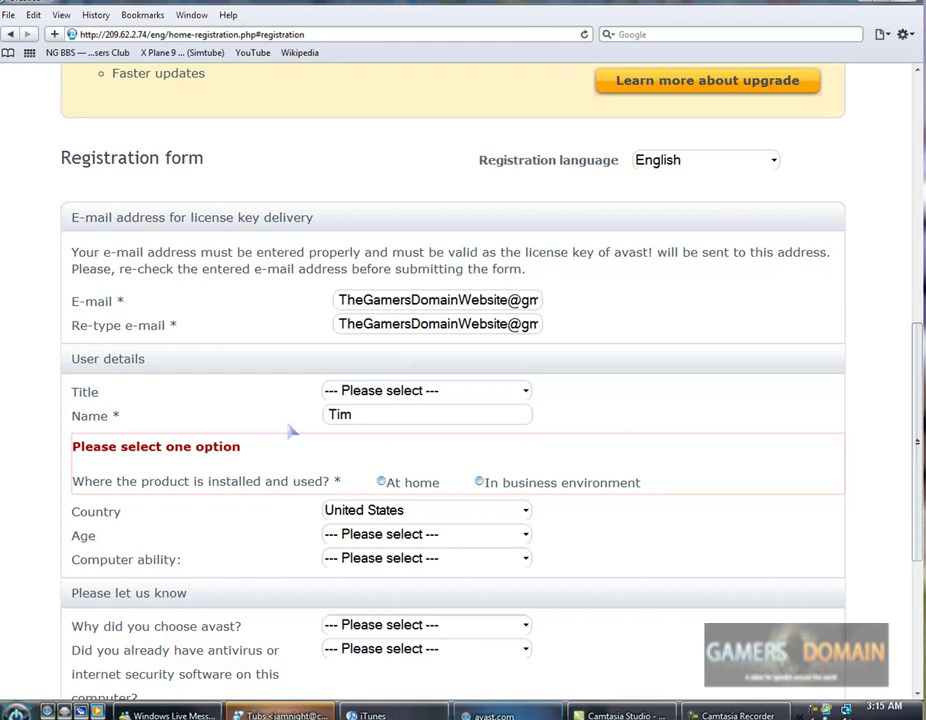
pyautogui.click(381, 482)
pyautogui.scroll(-5, 552, 354)
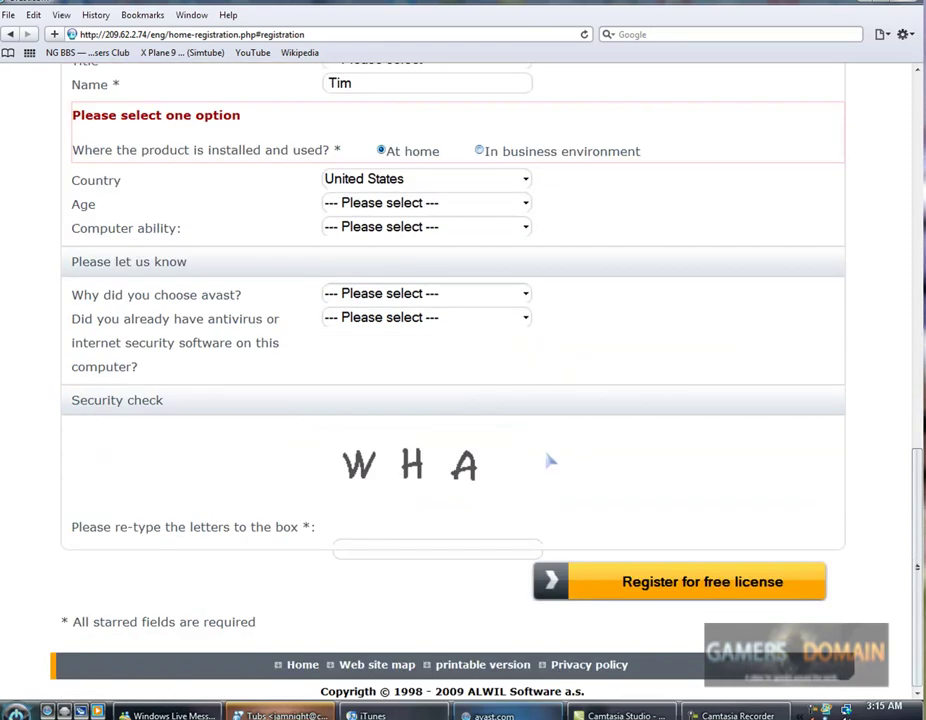
# Re-enter the security-check letters, resubmit, and read the thank-you confirmation.
pyautogui.click(428, 551)
pyautogui.write('WHA')
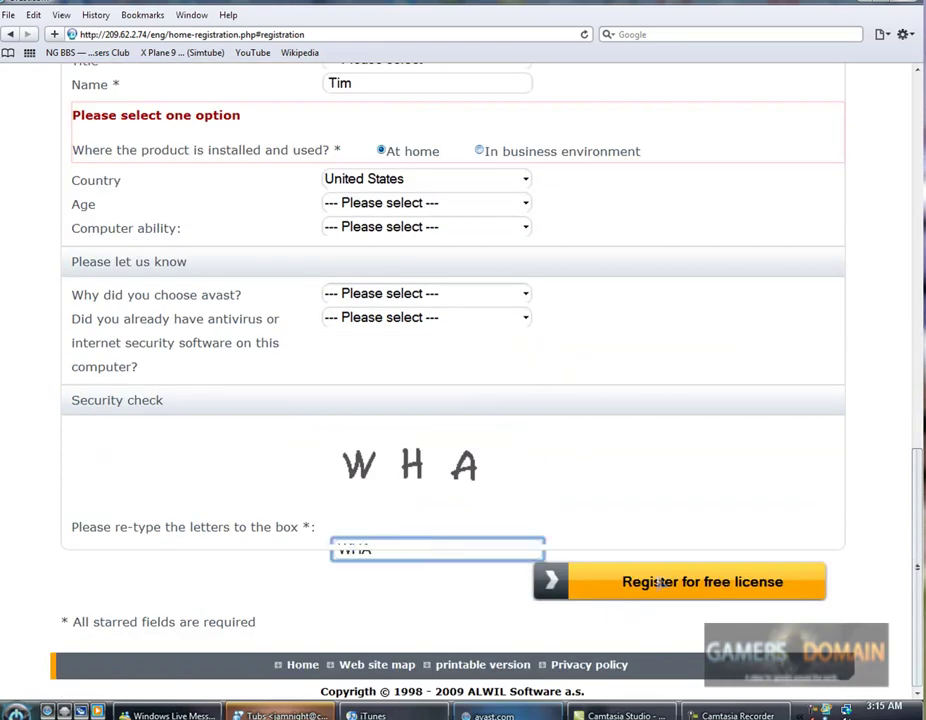
pyautogui.click(660, 583)
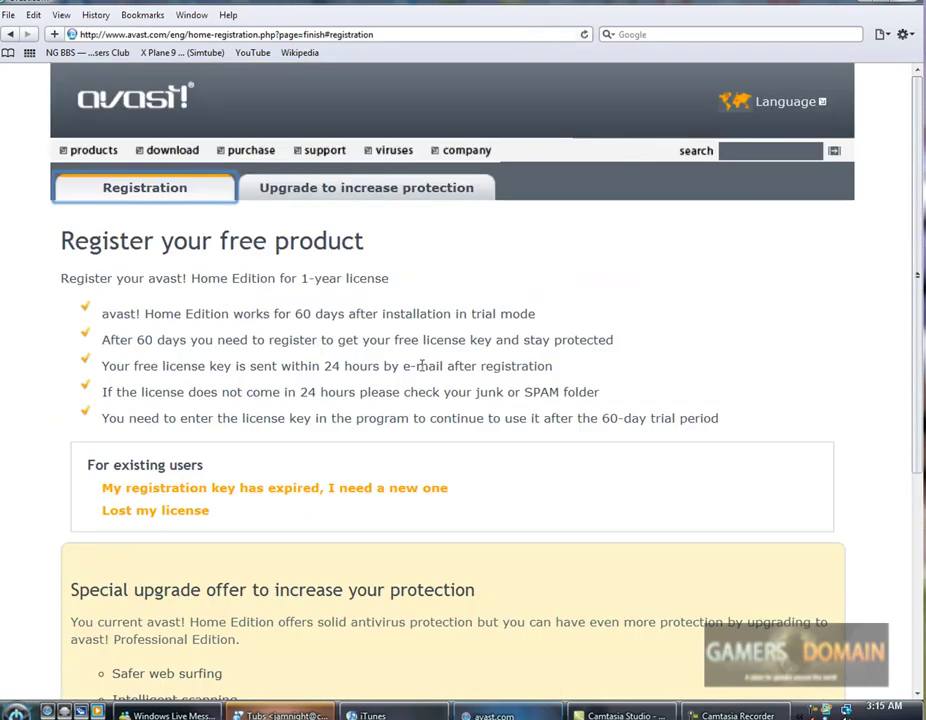
pyautogui.scroll(-5, 423, 370)
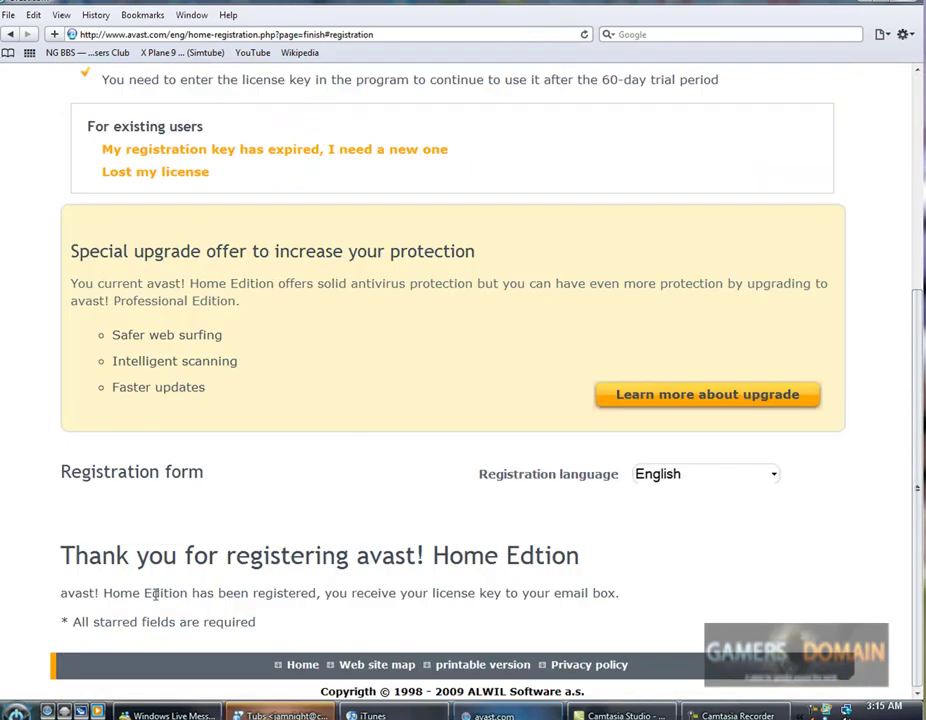
pyautogui.moveTo(155, 593); pyautogui.dragTo(541, 594)
# Go to Gmail by typing gmail in the address bar and enter the account username.
pyautogui.click(277, 34)
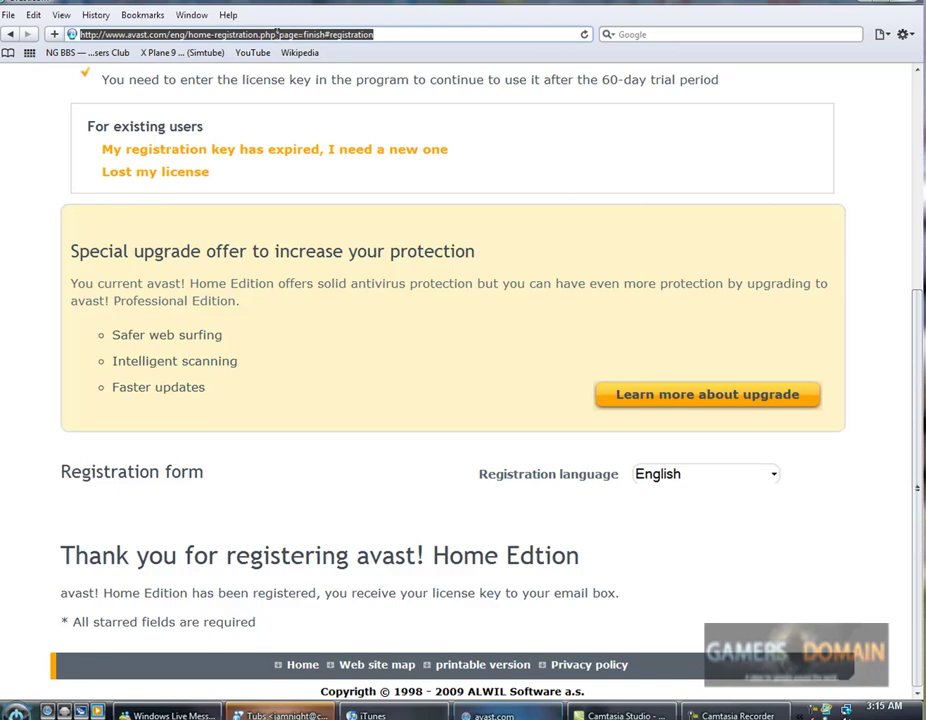
pyautogui.write('gmail')
pyautogui.press('Return')
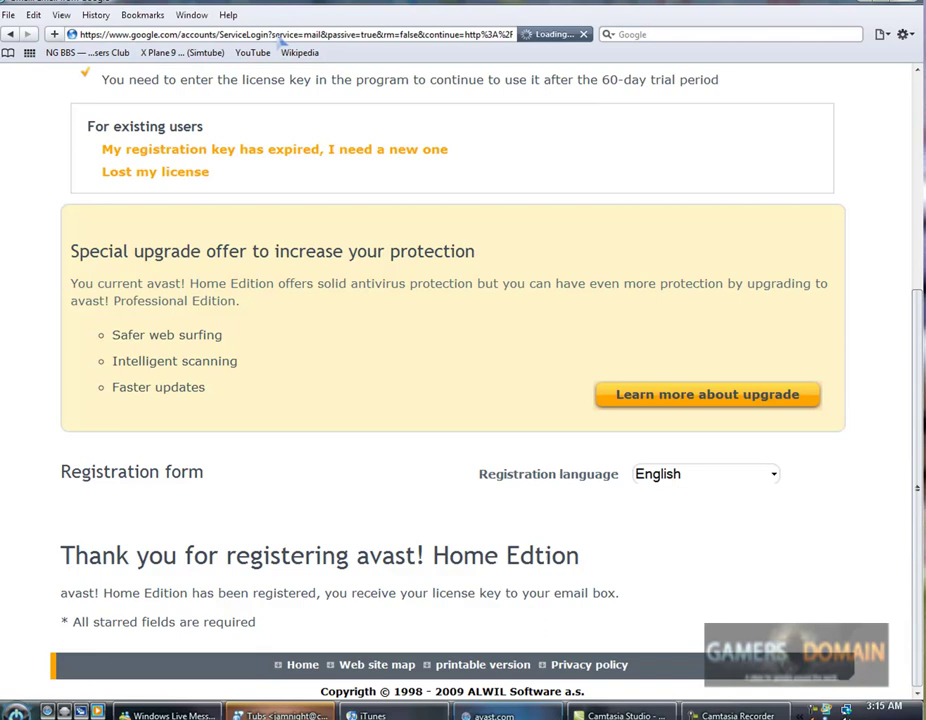
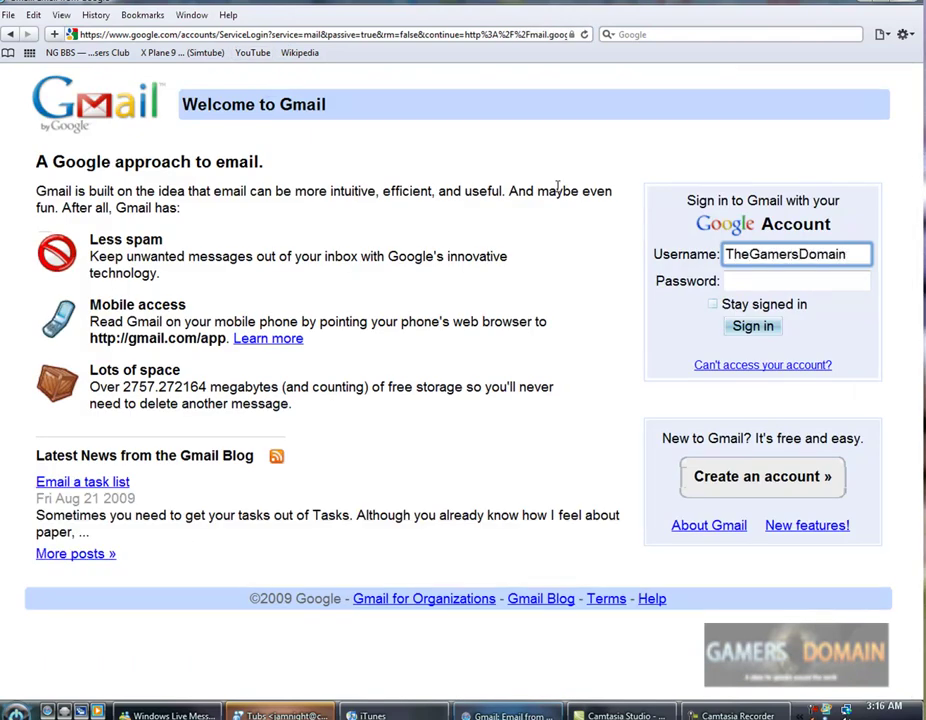
pyautogui.press('Tab')
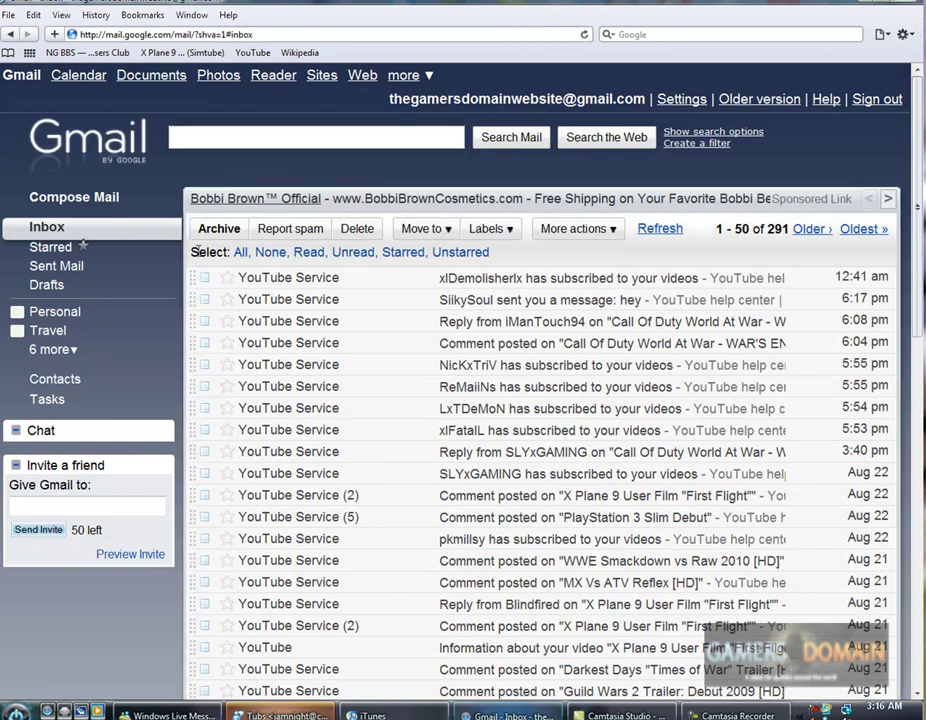
# Open the Gmail inbox and reload it.
pyautogui.click(53, 230)
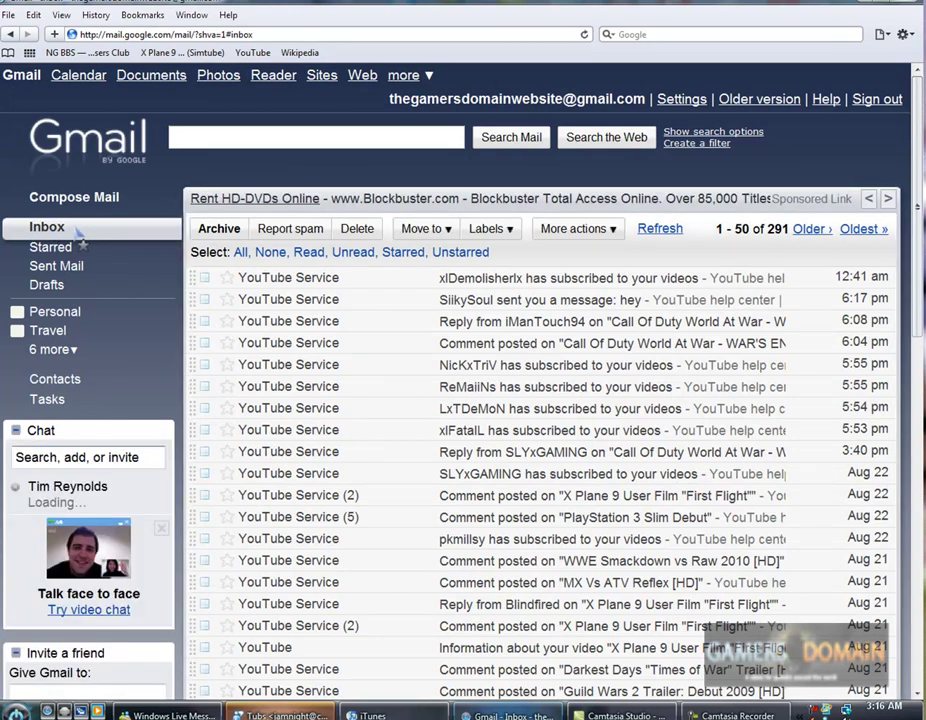
pyautogui.click(884, 34)
pyautogui.click(36, 227)
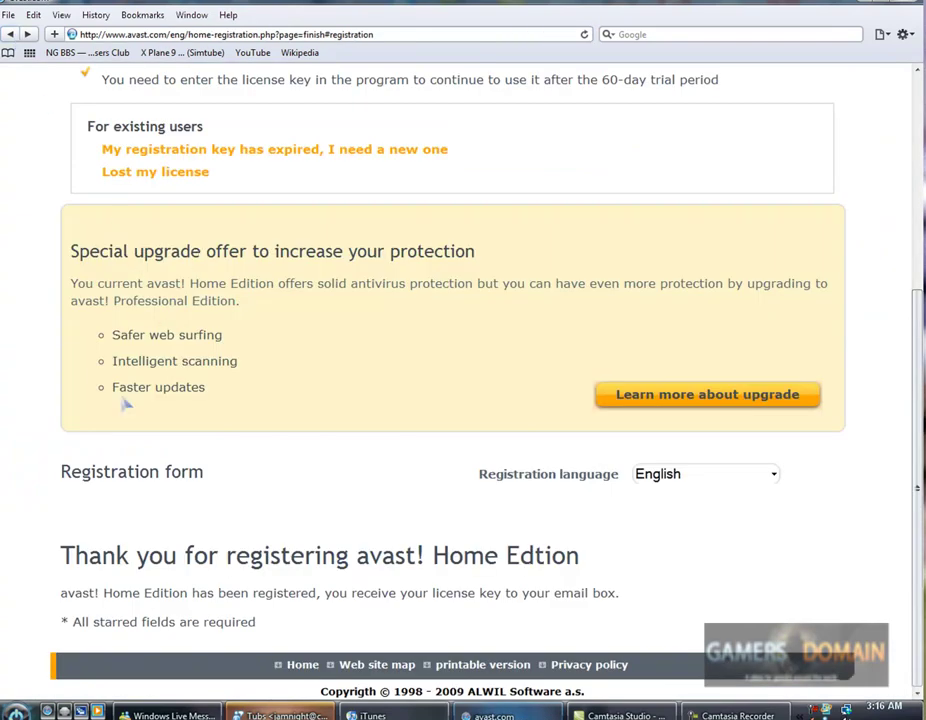
# Review the registration confirmation text and reload the page.
pyautogui.moveTo(140, 556); pyautogui.dragTo(577, 525)
pyautogui.scroll(3, 568, 496)
pyautogui.scroll(-4, 561, 506)
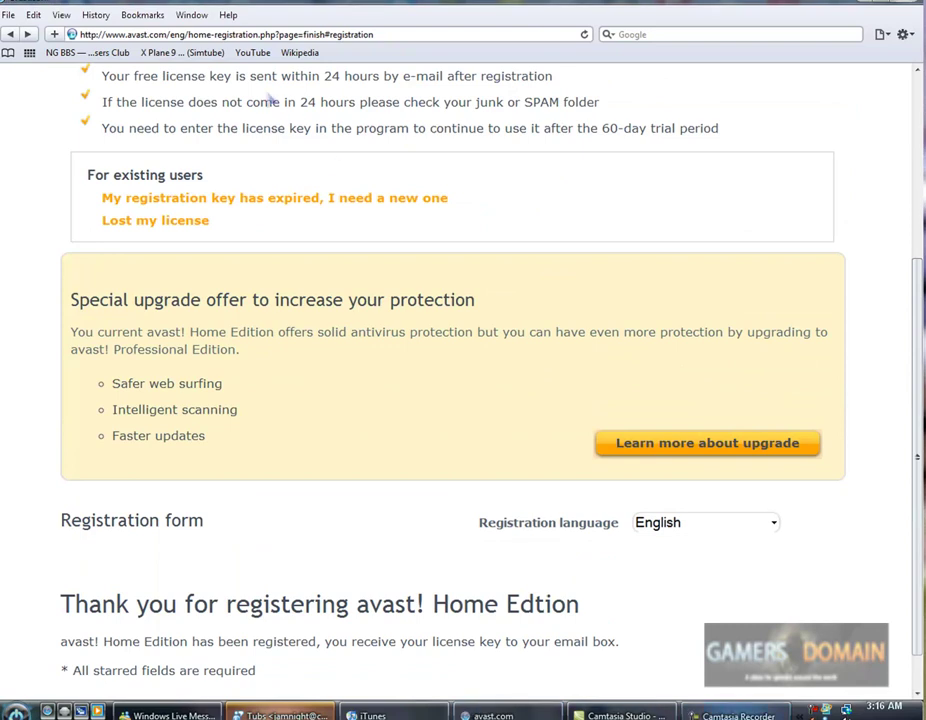
pyautogui.click(356, 34)
pyautogui.press('Return')
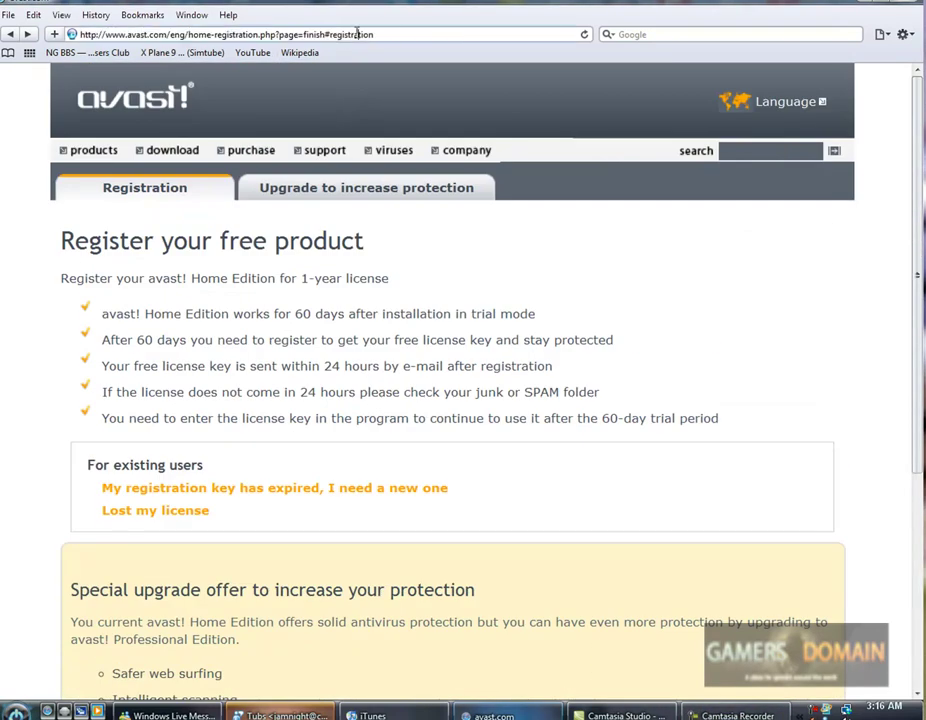
# Replace the page address with gmail to load the Gmail inbox.
pyautogui.tripleClick(356, 34)
pyautogui.write('gmail')
pyautogui.press('Return')
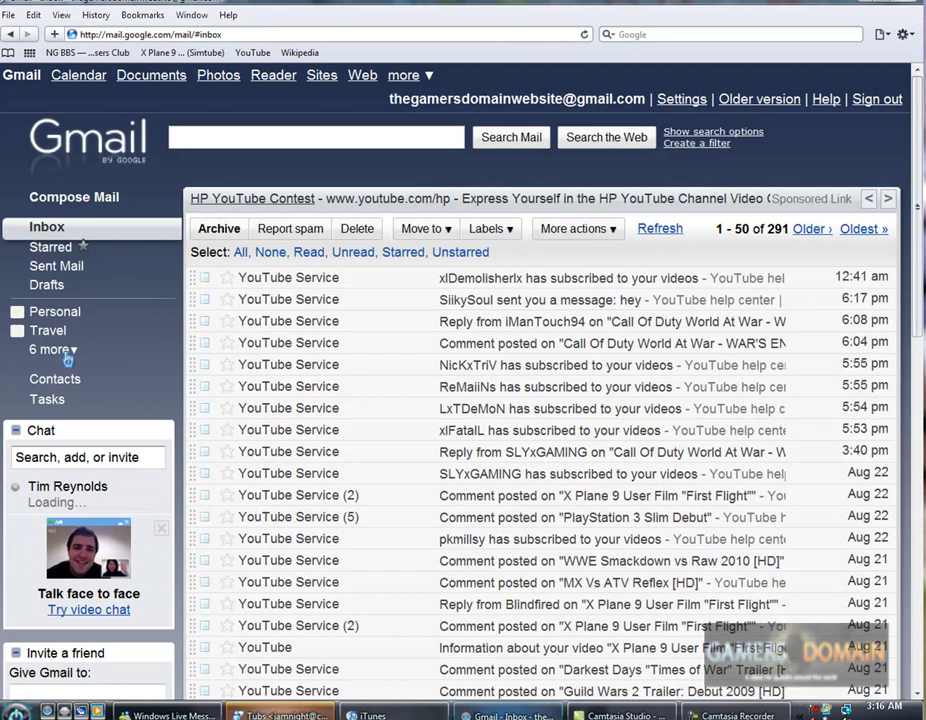
# Look in Spam via '6 more', return to Inbox, then show the desktop with Win+D.
pyautogui.click(71, 352)
pyautogui.click(42, 507)
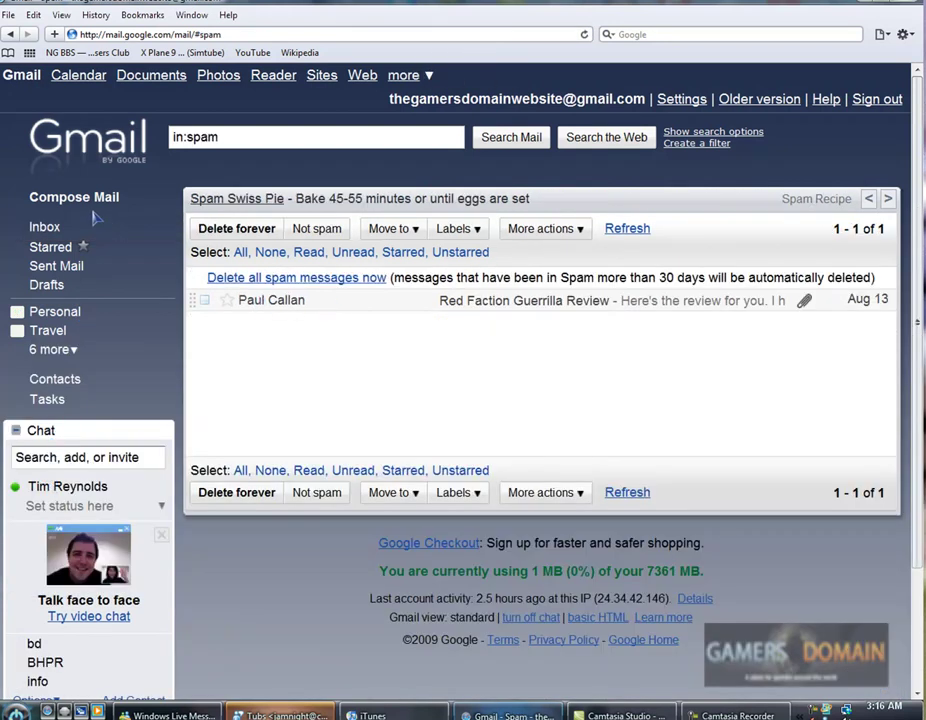
pyautogui.click(44, 227)
pyautogui.press('super+d')
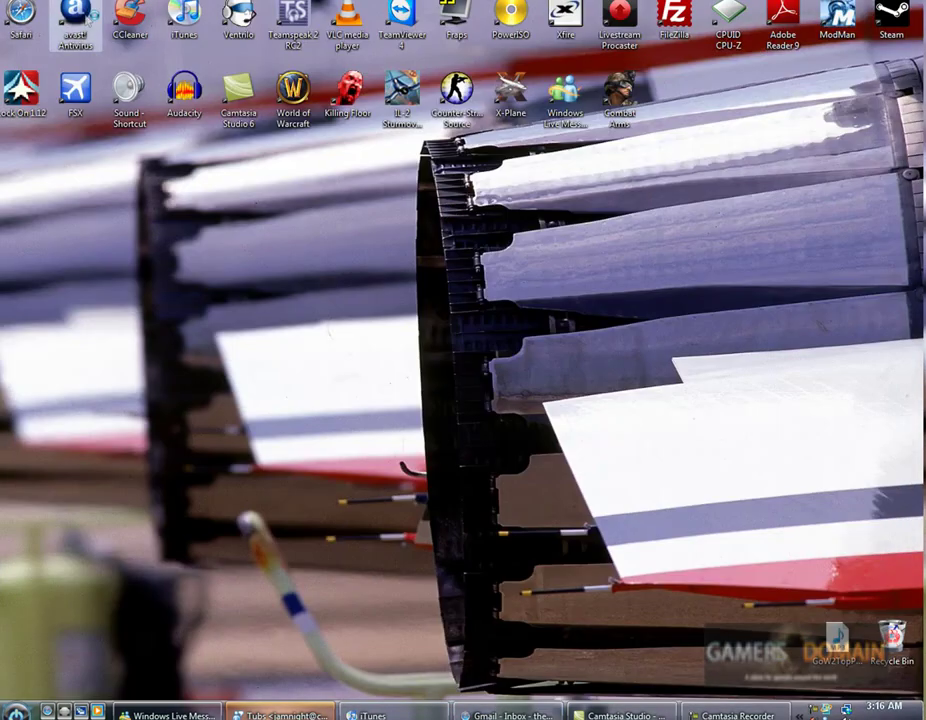
# Launch avast! from its desktop icon, open Registration, then cancel without entering a licence key.
pyautogui.doubleClick(68, 14)
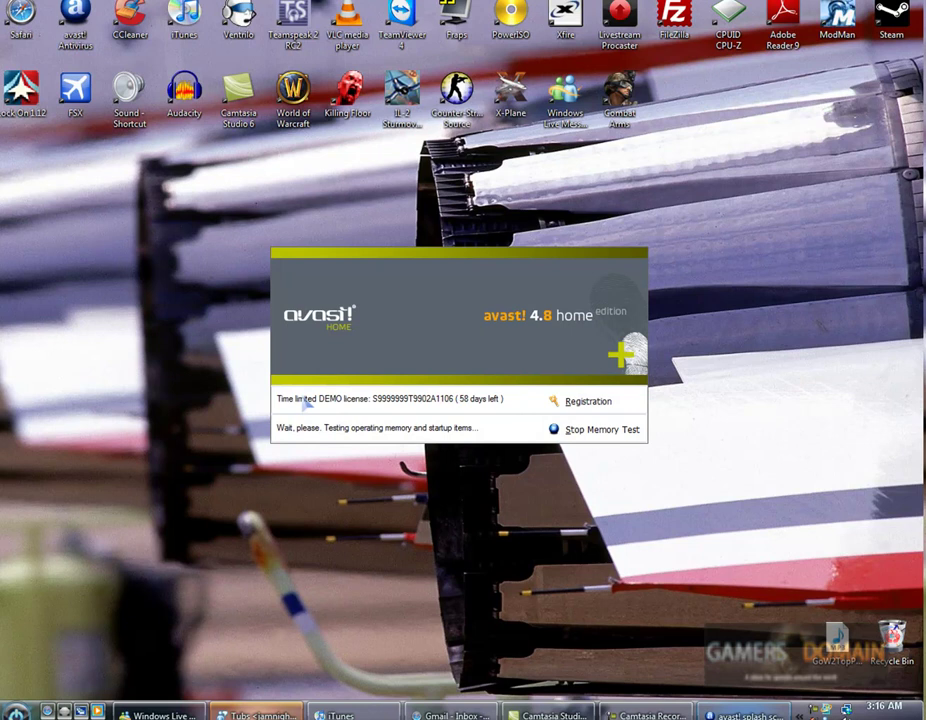
pyautogui.click(591, 404)
pyautogui.click(531, 322)
pyautogui.moveTo(380, 322); pyautogui.dragTo(523, 322)
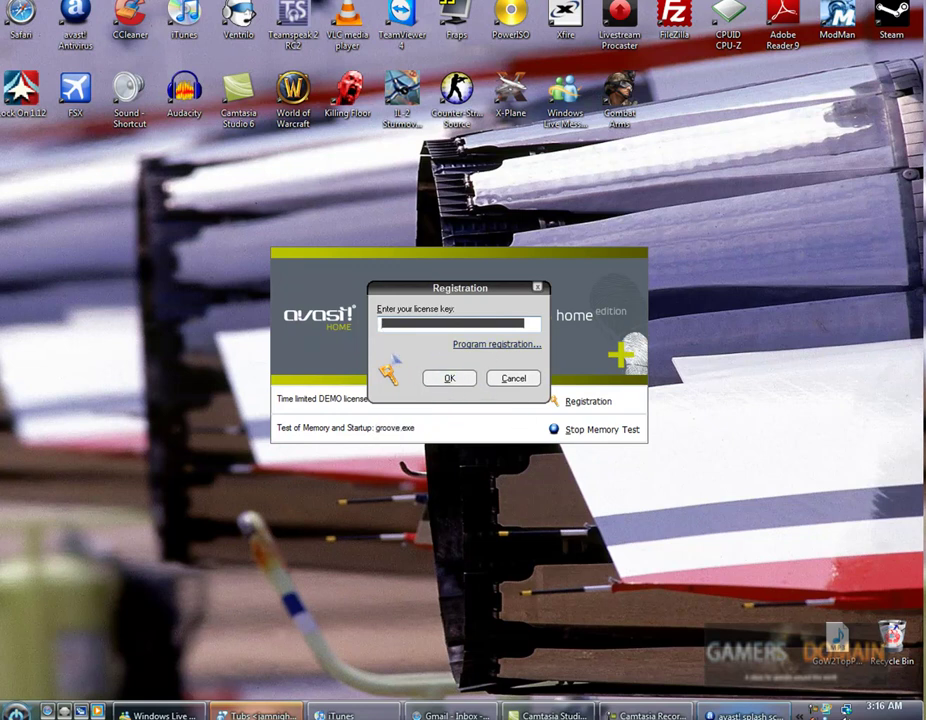
pyautogui.click(512, 380)
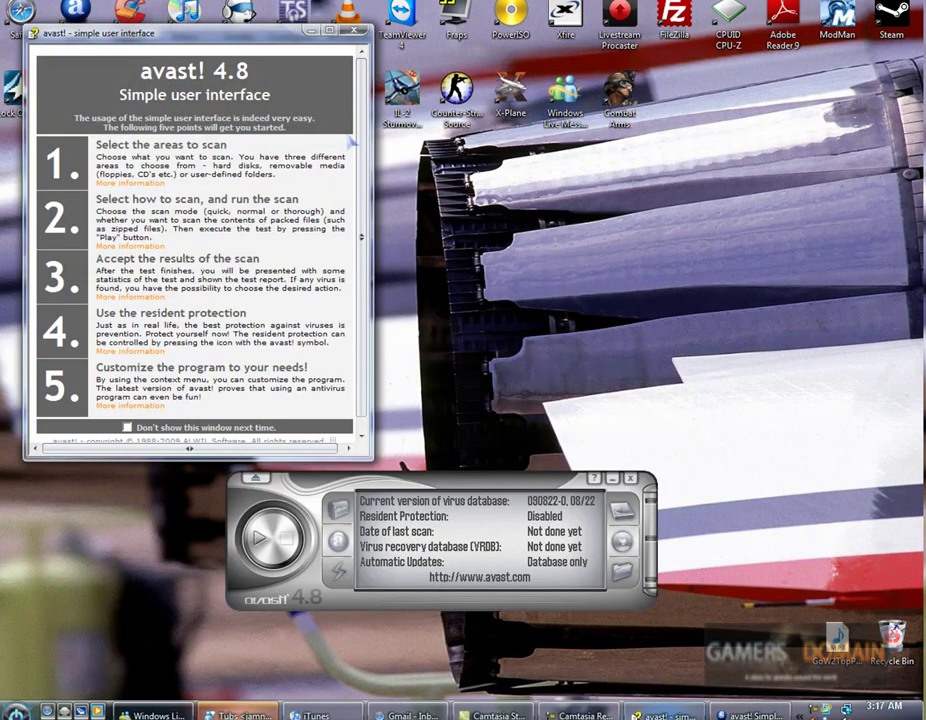
# Untick 'Don't show this window next time', close the help window, and move the avast panel higher.
pyautogui.scroll(-1, 255, 104)
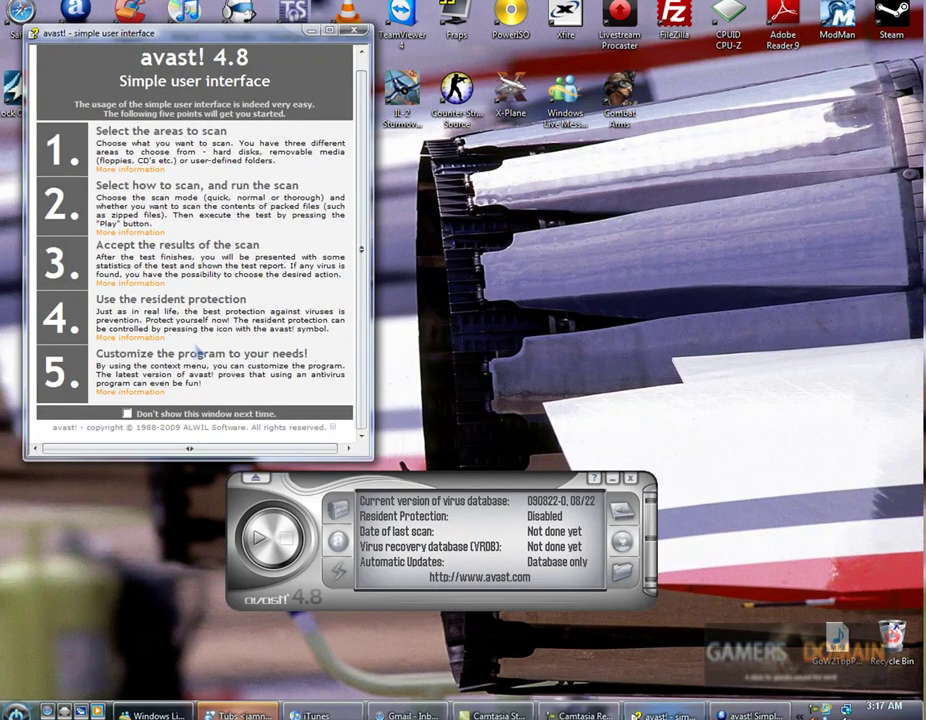
pyautogui.click(127, 413)
pyautogui.click(354, 31)
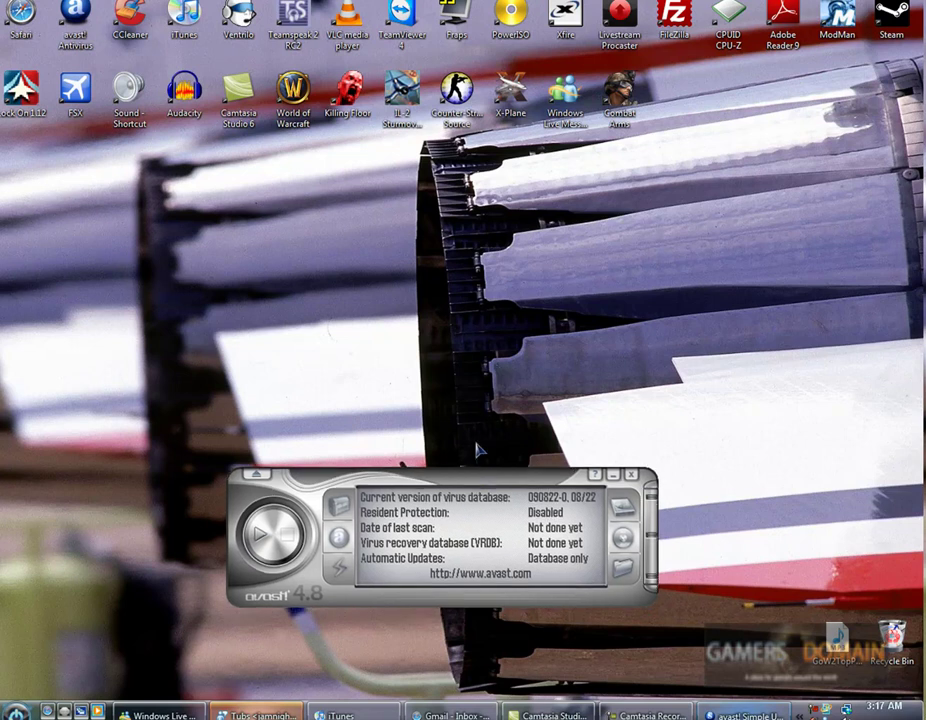
pyautogui.moveTo(474, 486); pyautogui.dragTo(481, 359)
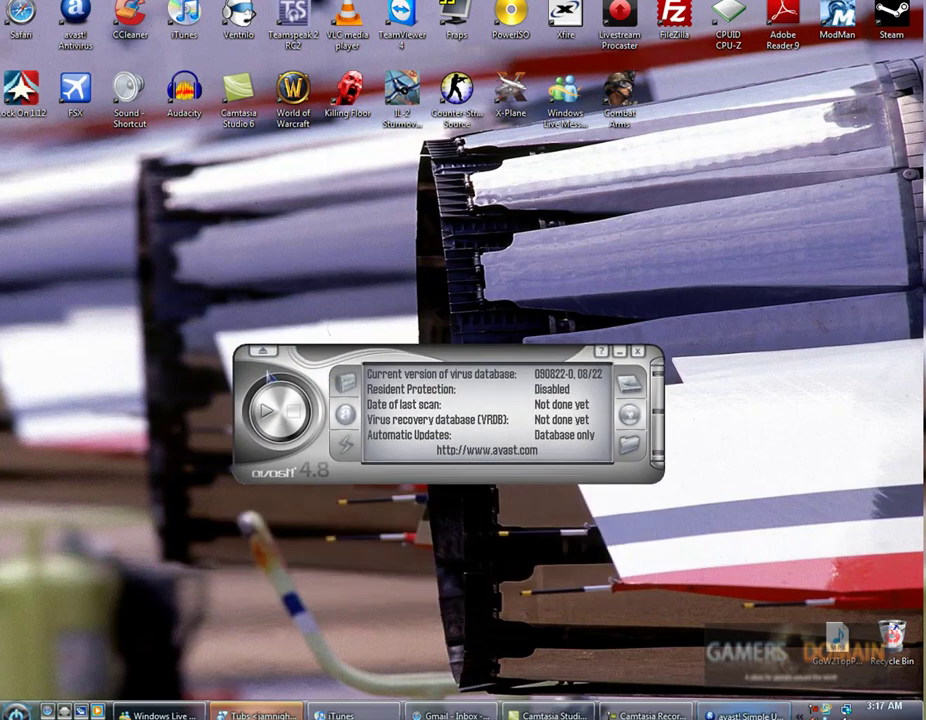
pyautogui.click(347, 384)
pyautogui.click(121, 258)
pyautogui.click(121, 305)
pyautogui.click(121, 212)
pyautogui.click(121, 165)
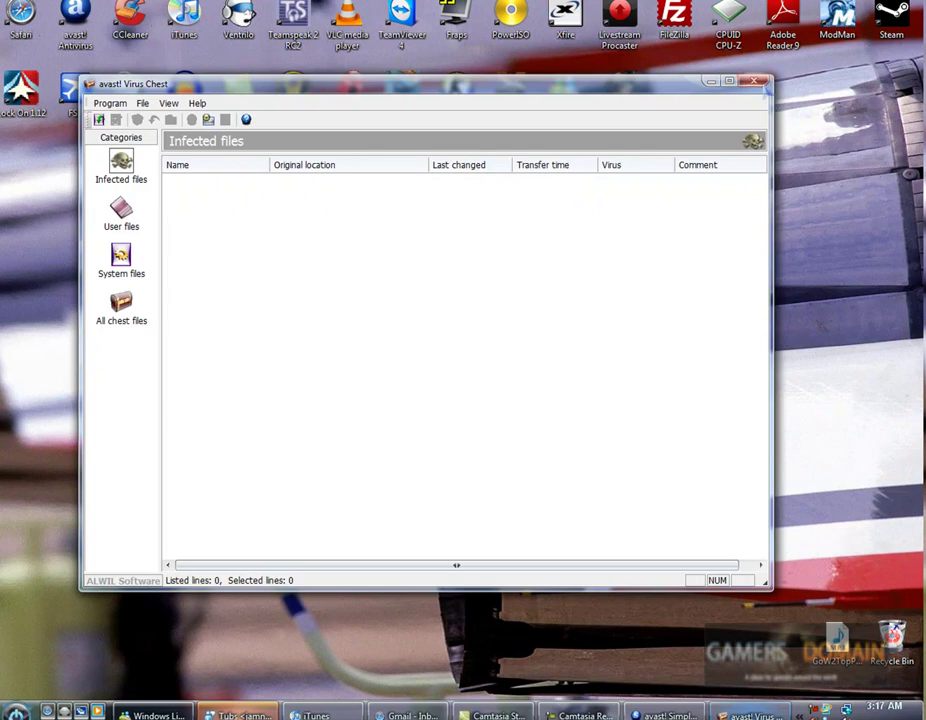
pyautogui.rightClick(444, 274)
pyautogui.click(121, 305)
pyautogui.rightClick(300, 196)
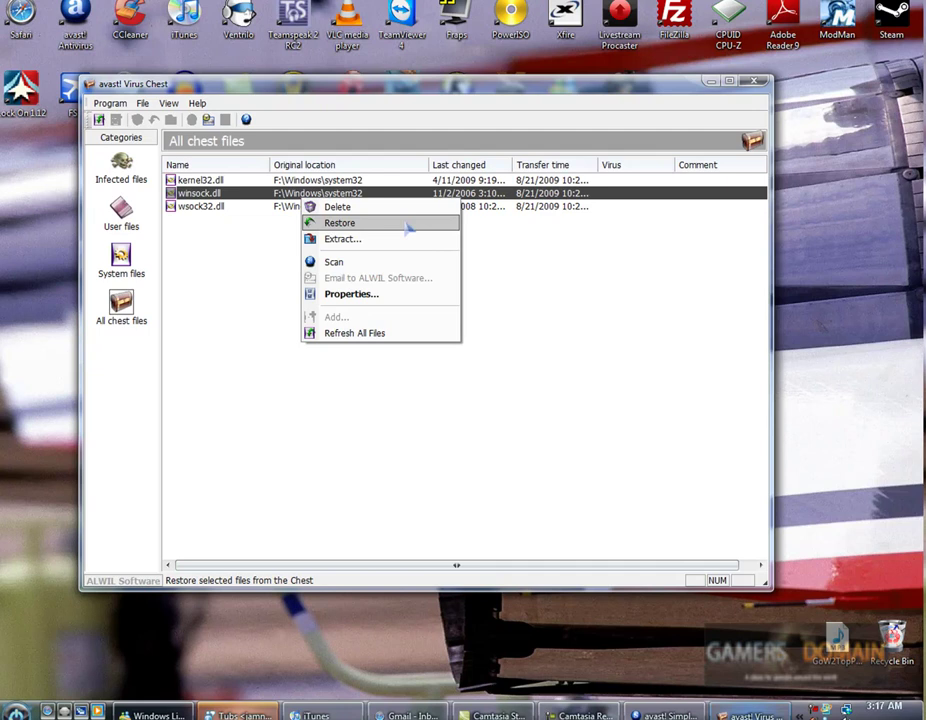
pyautogui.click(612, 331)
pyautogui.click(758, 81)
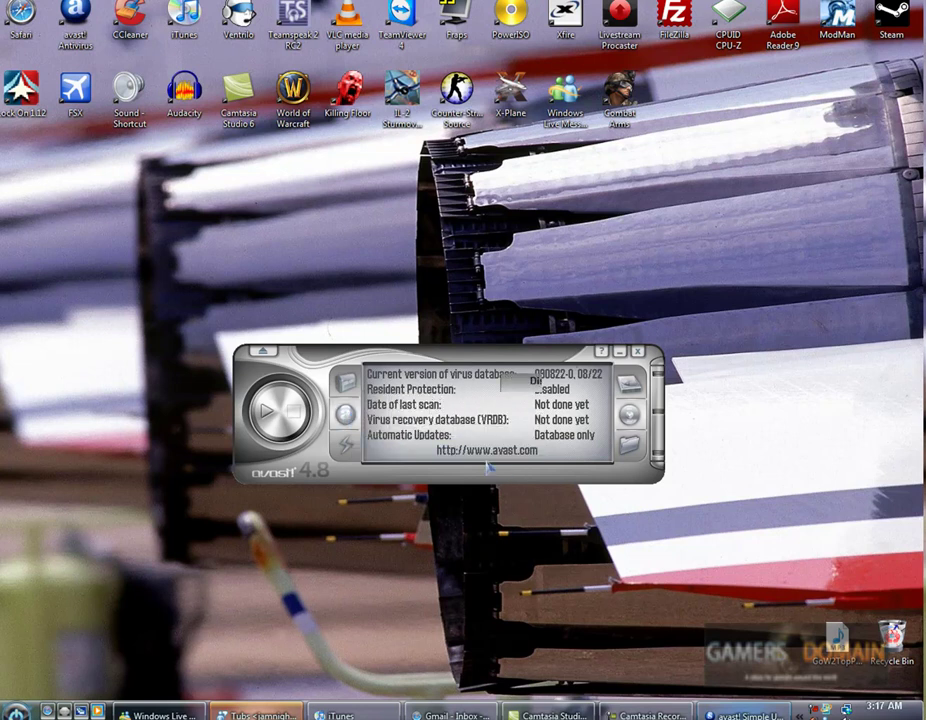
# Set the resident protection level slider to Standard.
pyautogui.click(346, 418)
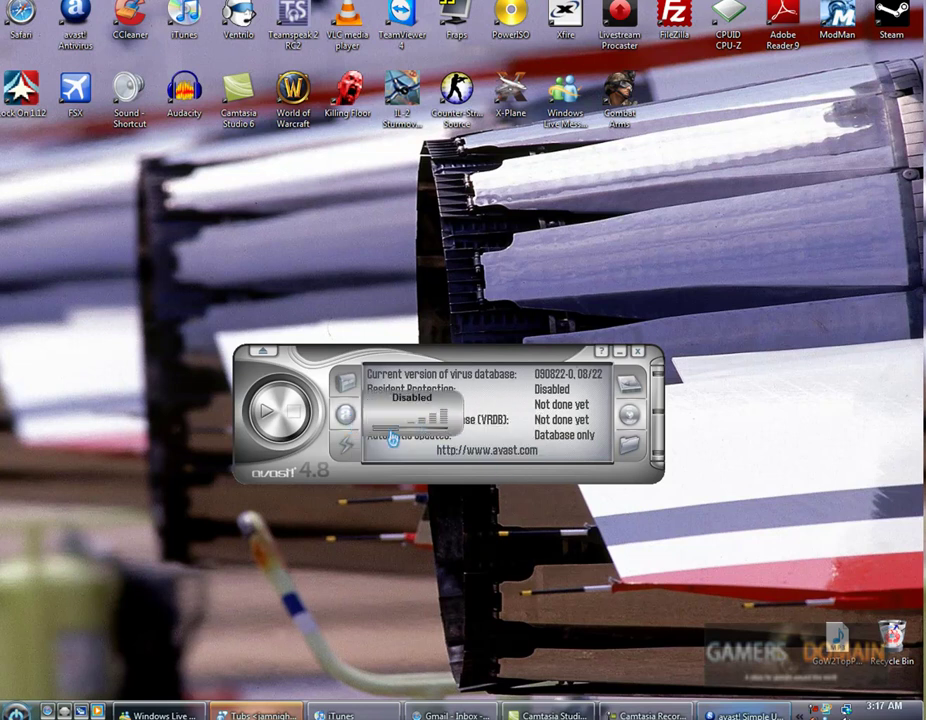
pyautogui.click(418, 436)
pyautogui.click(364, 434)
pyautogui.click(427, 436)
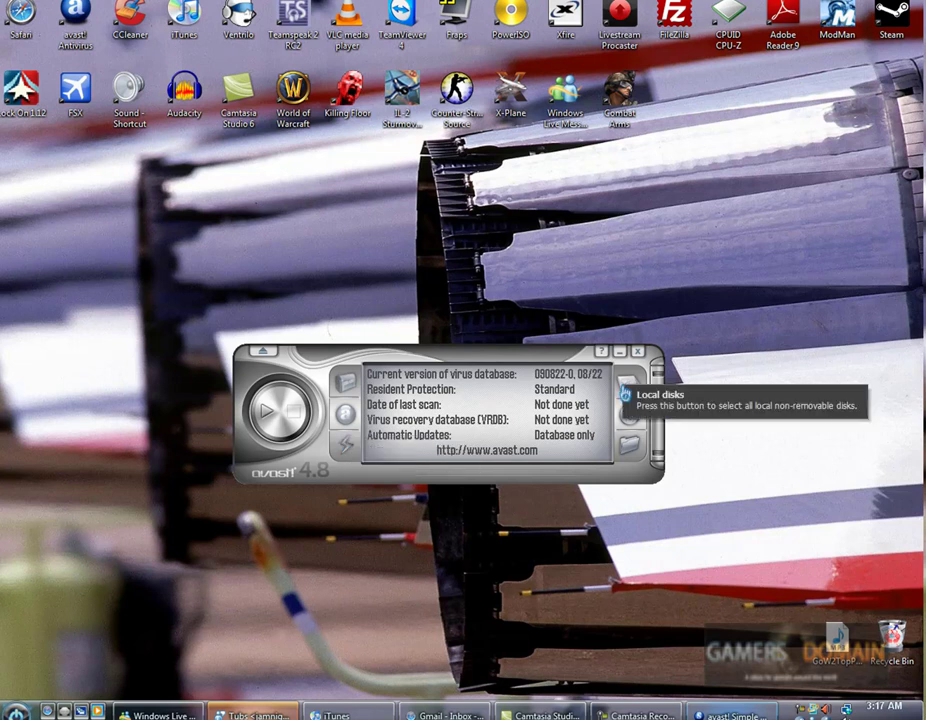
# Choose Local disks for the scan, try selecting drive C: in Folder Selection, then cancel it.
pyautogui.click(621, 392)
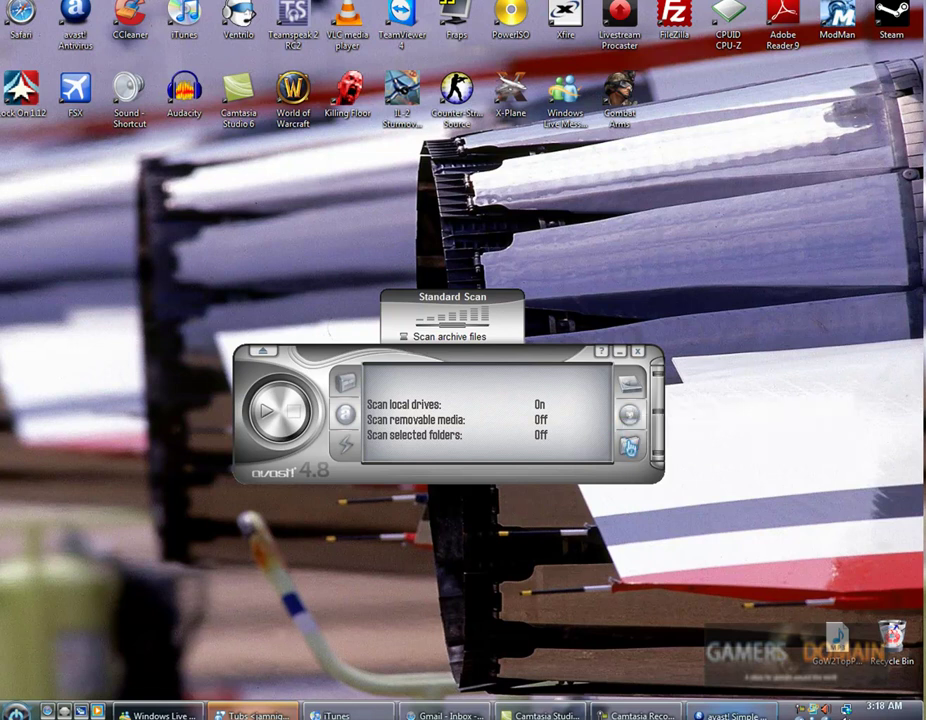
pyautogui.click(628, 446)
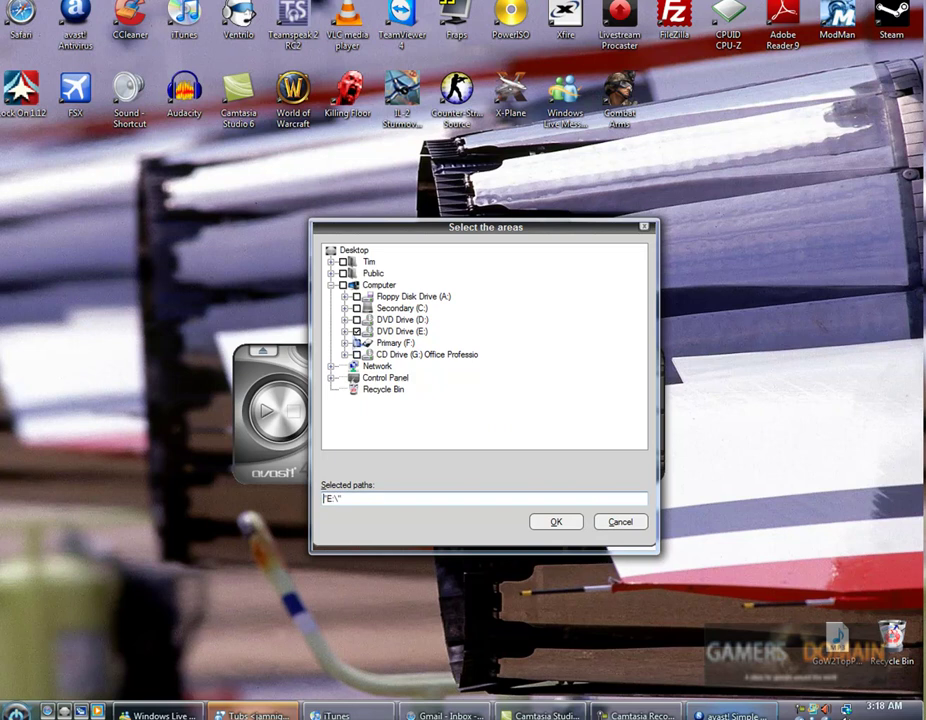
pyautogui.click(357, 331)
pyautogui.click(357, 308)
pyautogui.click(620, 521)
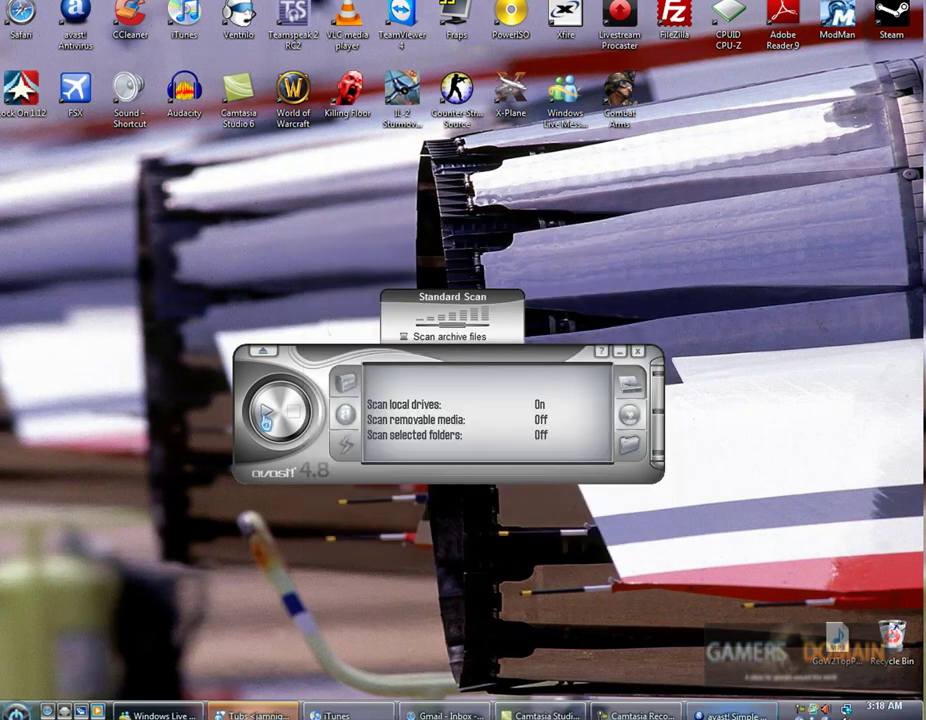
pyautogui.click(262, 351)
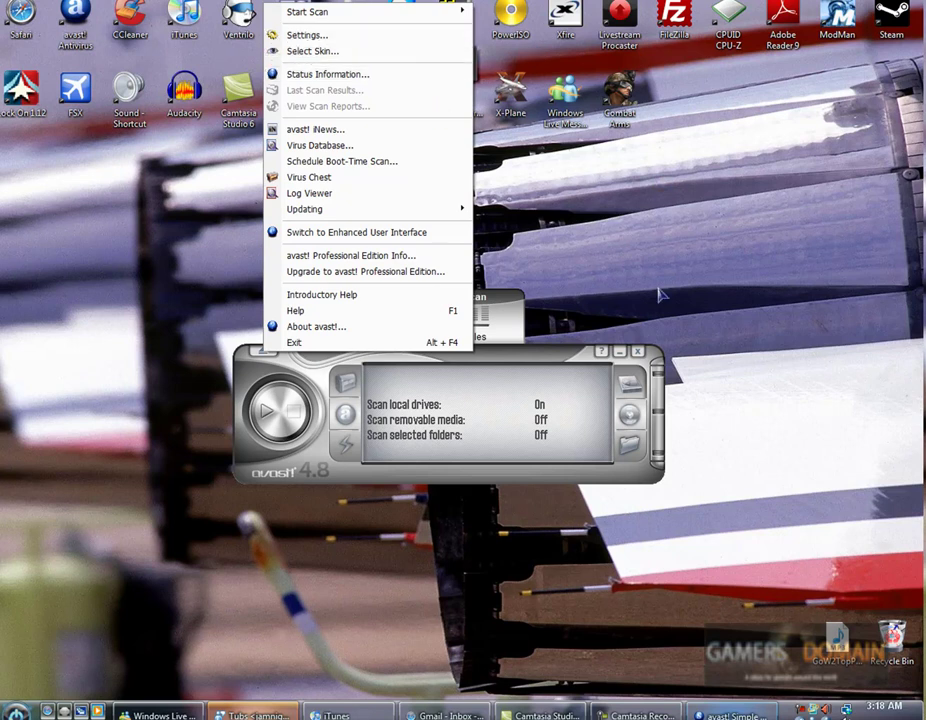
pyautogui.click(395, 36)
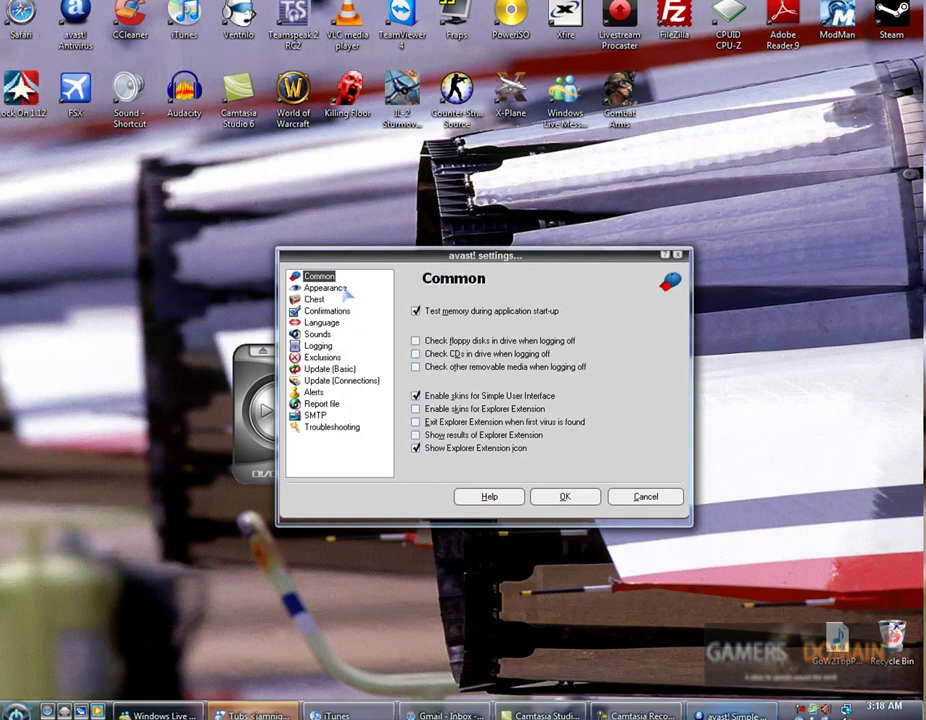
pyautogui.click(321, 322)
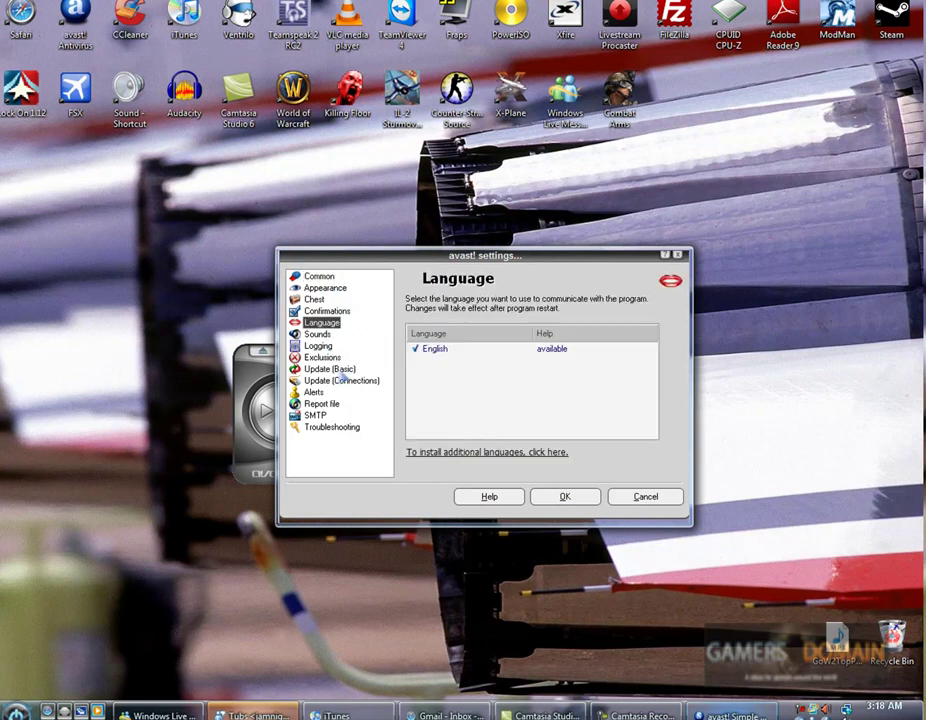
pyautogui.click(329, 369)
pyautogui.click(321, 403)
pyautogui.click(645, 497)
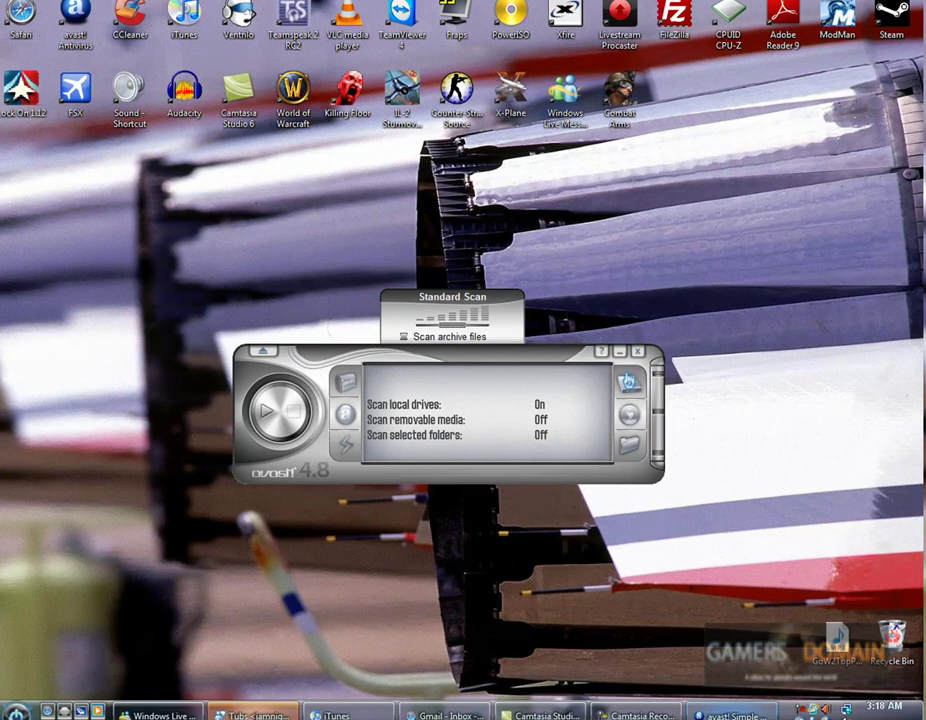
# Reposition the avast window, then exit the program to leave the desktop showing.
pyautogui.moveTo(623, 366); pyautogui.dragTo(610, 339)
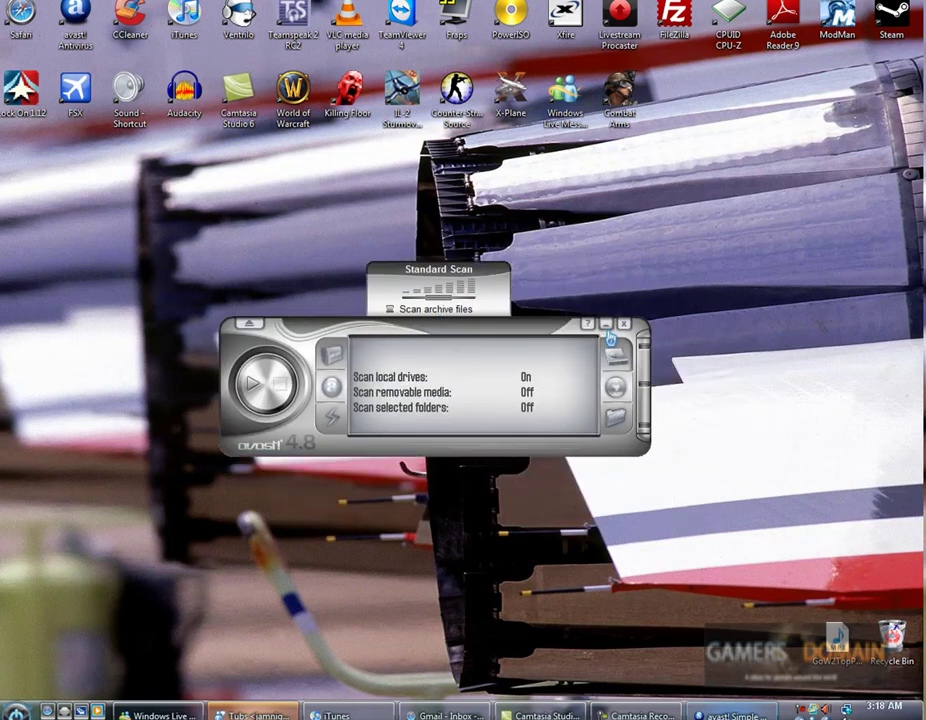
pyautogui.moveTo(474, 484); pyautogui.dragTo(558, 363)
pyautogui.click(624, 324)
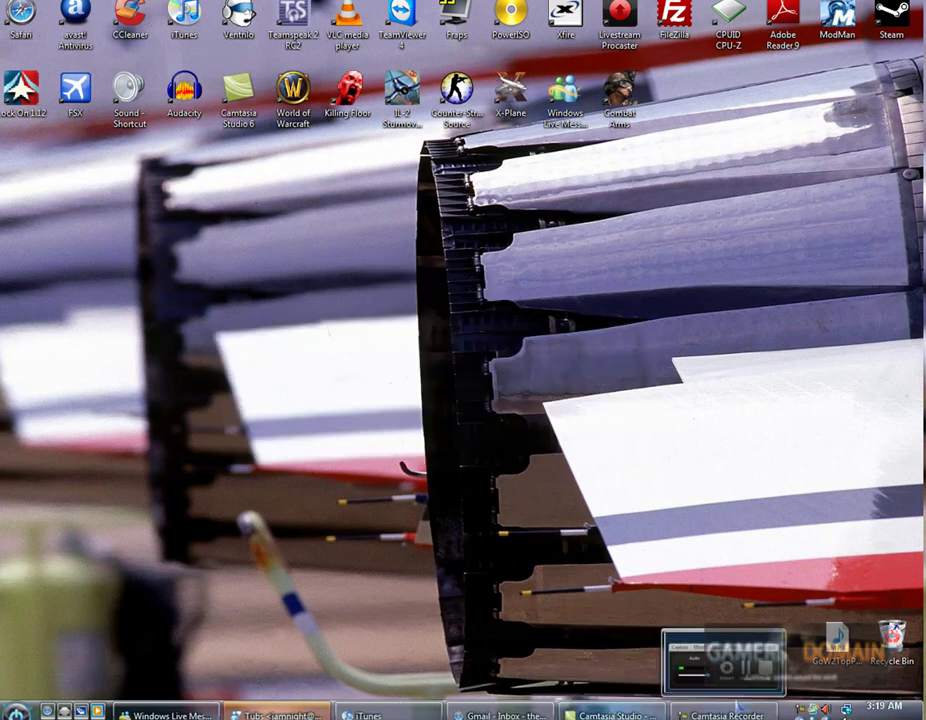